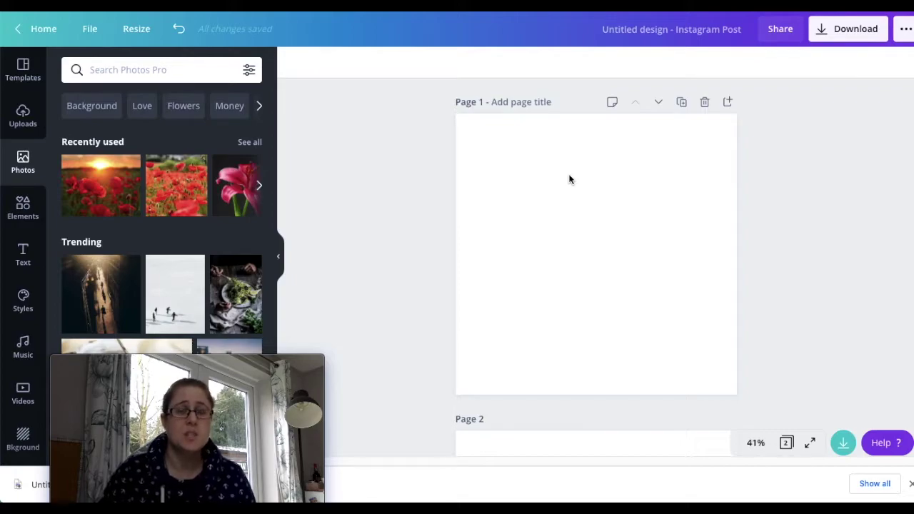
- Add the sunset poppy photo from Recently used photos to Page 1
{"action": "left_click", "coordinate": [102, 185]}
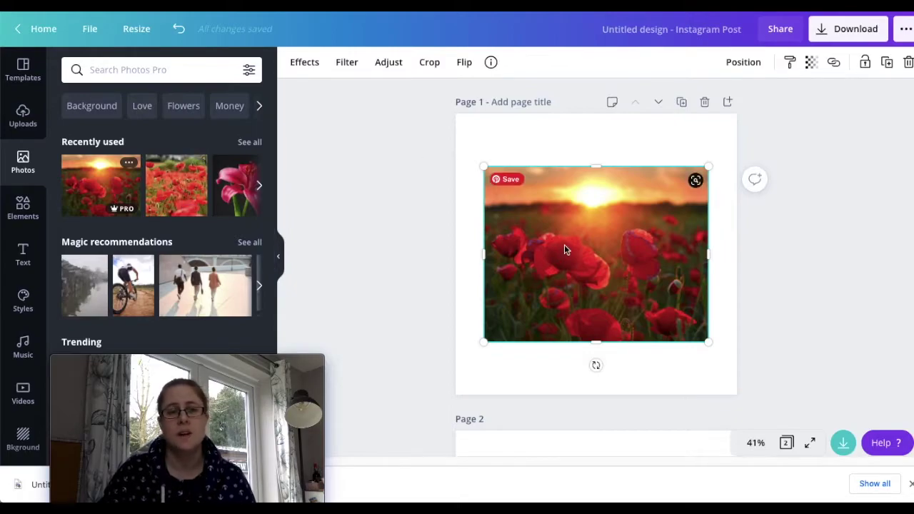
- Narrow the teal rectangle on Page 2 to about 240 wide
{"action": "scroll", "coordinate": [395, 288], "scroll_direction": "down", "scroll_amount": 5}
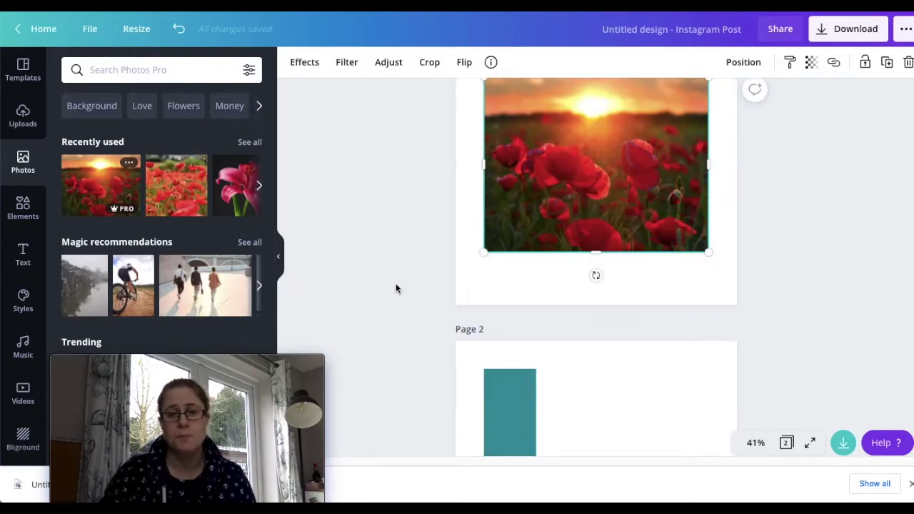
{"action": "left_click", "coordinate": [500, 264]}
{"action": "left_click_drag", "start_coordinate": [500, 264], "coordinate": [538, 267]}
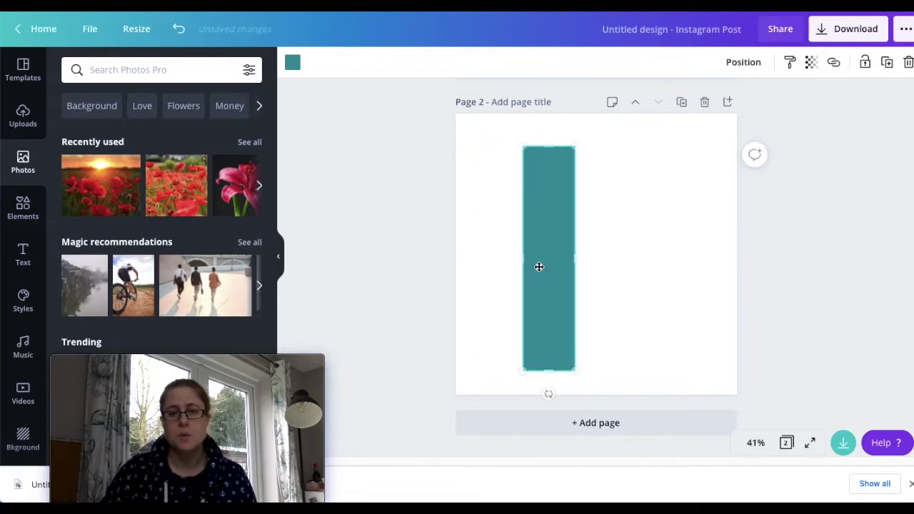
{"action": "key", "text": "Delete"}
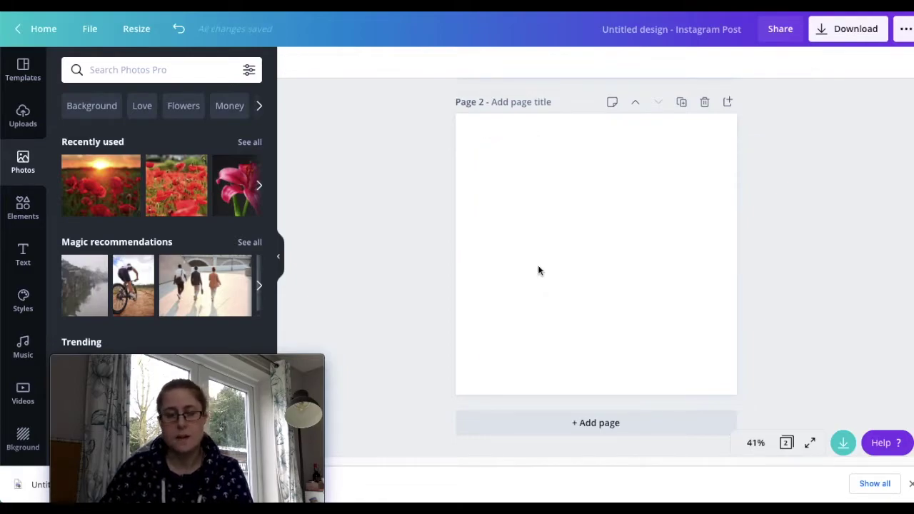
{"action": "key", "text": "ctrl+z"}
{"action": "left_click_drag", "start_coordinate": [706, 254], "coordinate": [544, 252]}
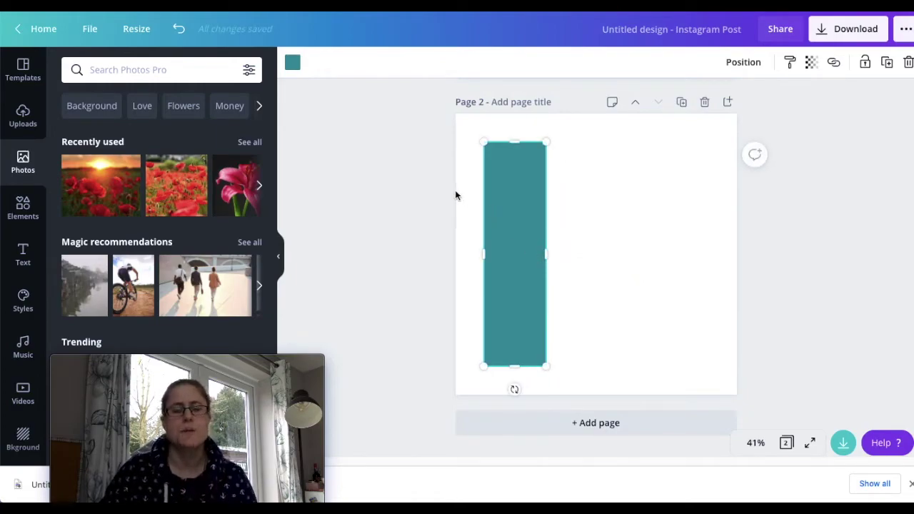
- Recolour the rectangle black with the custom colour picker and centre it on the page
{"action": "left_click", "coordinate": [292, 62]}
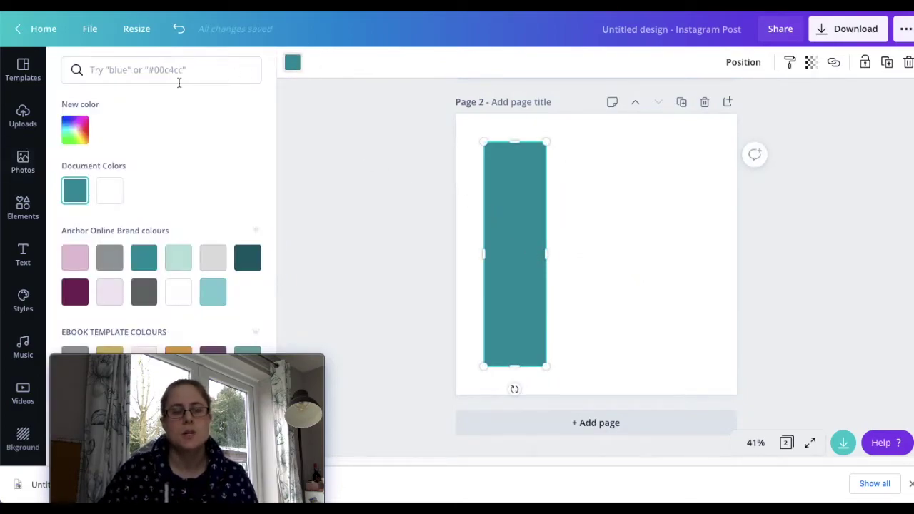
{"action": "left_click", "coordinate": [76, 133]}
{"action": "left_click", "coordinate": [75, 231]}
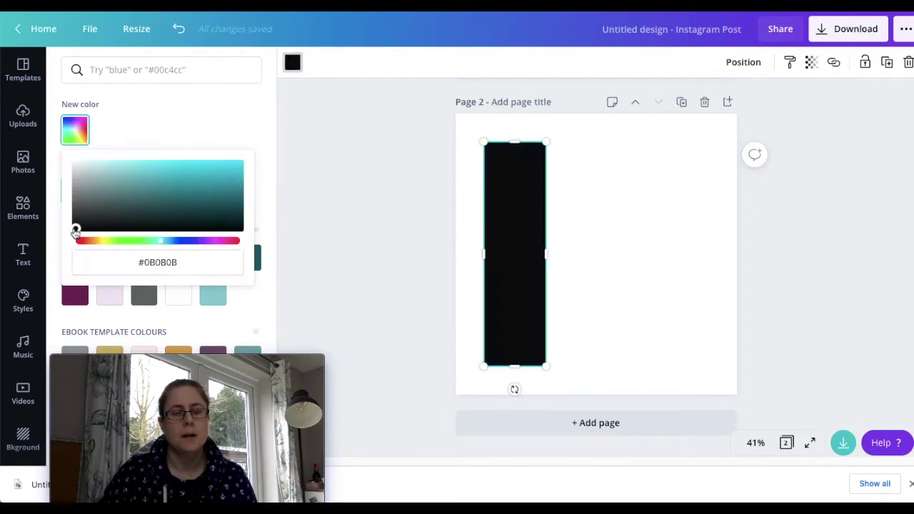
{"action": "left_click_drag", "start_coordinate": [528, 223], "coordinate": [610, 231]}
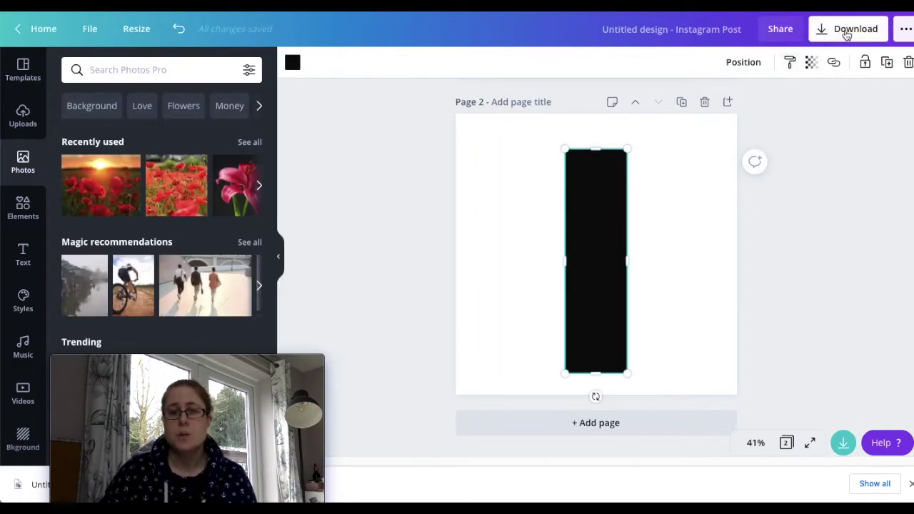
{"action": "left_click", "coordinate": [848, 33]}
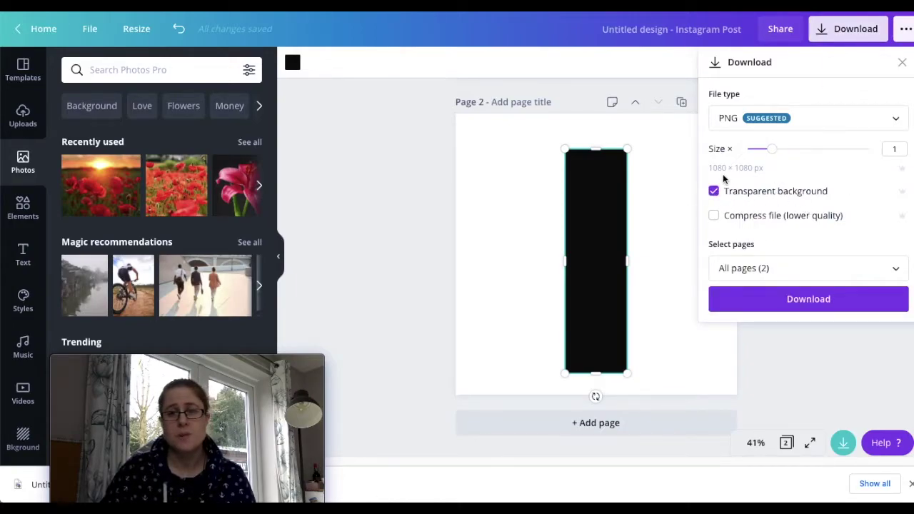
- Download only Page 2 as a transparent PNG and dismiss the saved-design confirmation
{"action": "left_click", "coordinate": [759, 270]}
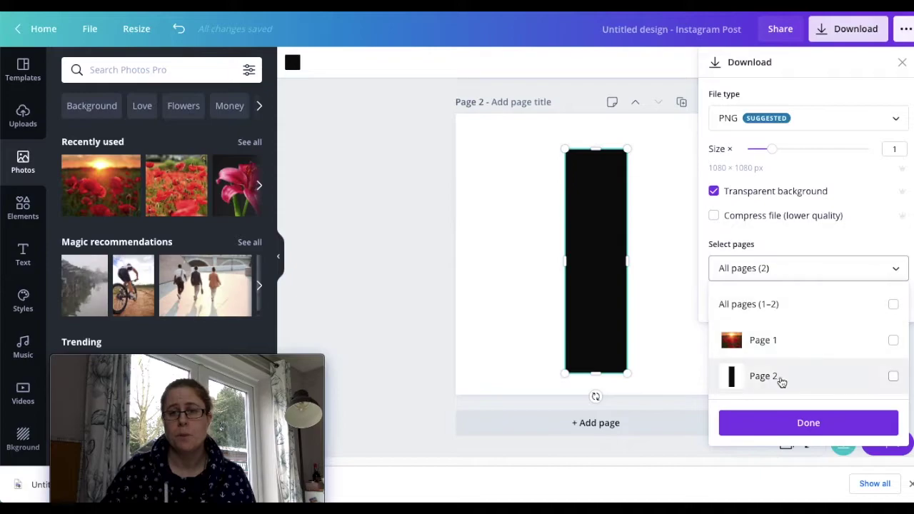
{"action": "left_click", "coordinate": [768, 378]}
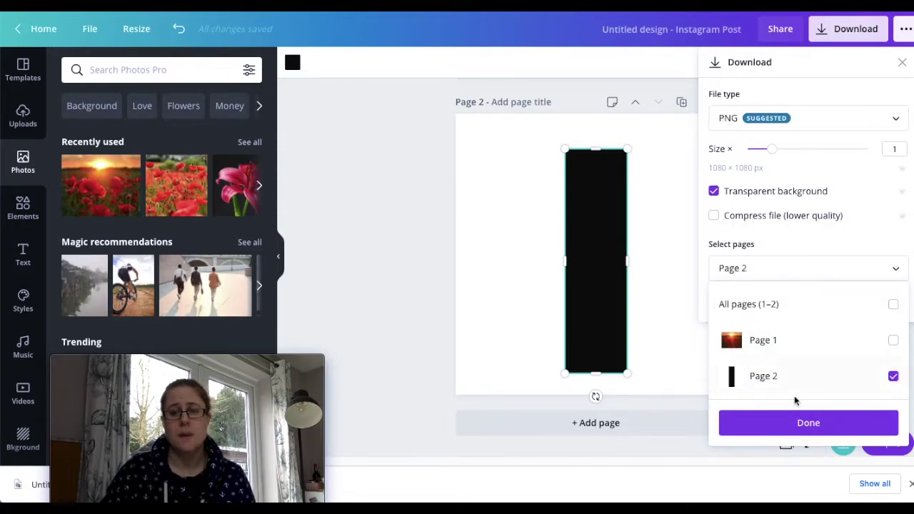
{"action": "left_click", "coordinate": [808, 424]}
{"action": "left_click", "coordinate": [818, 294]}
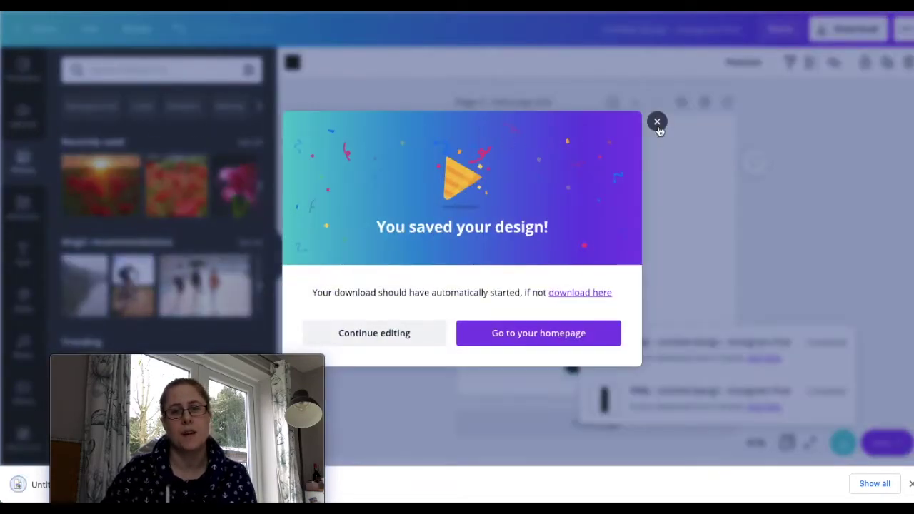
{"action": "left_click", "coordinate": [657, 122]}
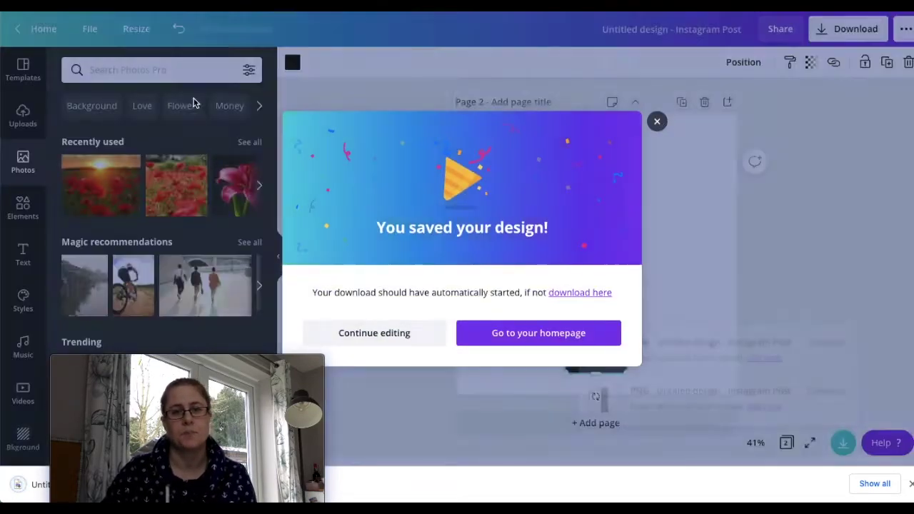
- Upload the black rectangle PNG to Uploads and delete the rectangle from Page 2
{"action": "left_click", "coordinate": [23, 114]}
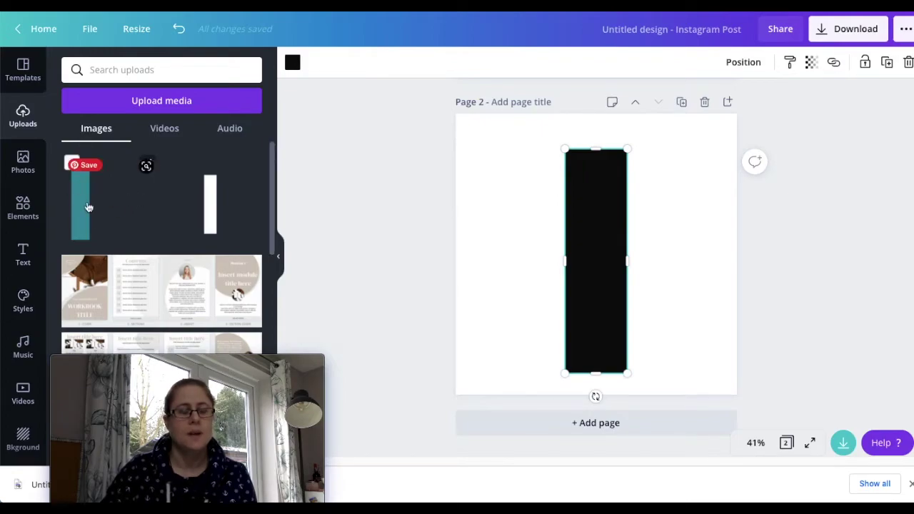
{"action": "left_click_drag", "start_coordinate": [33, 448], "coordinate": [135, 153]}
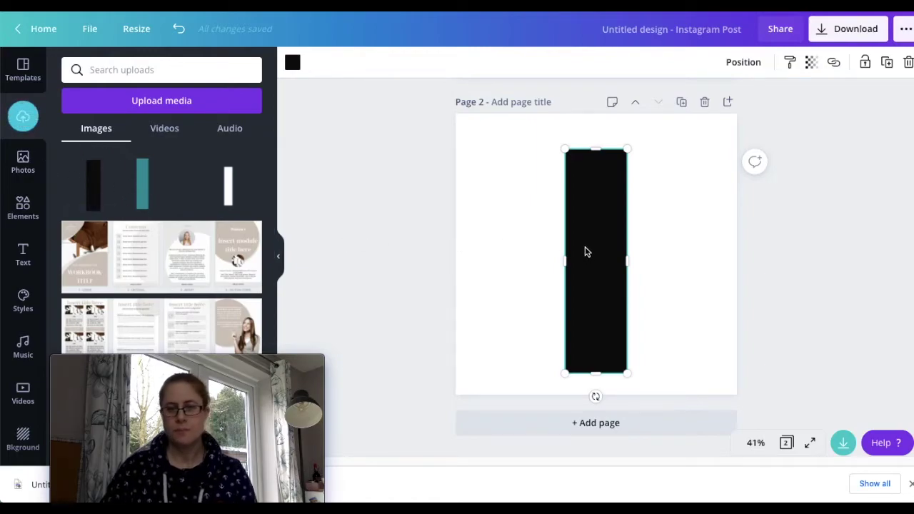
{"action": "key", "text": "Delete"}
{"action": "scroll", "coordinate": [539, 292], "scroll_direction": "up", "scroll_amount": 5}
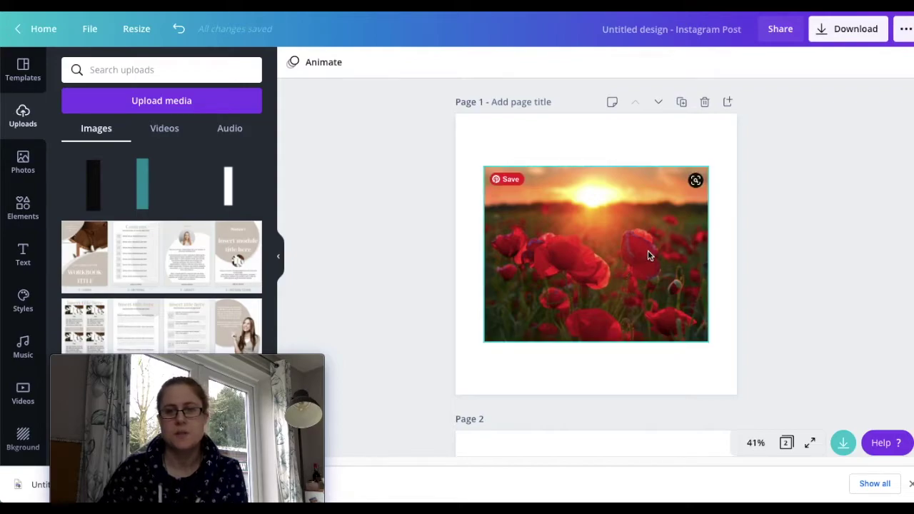
{"action": "left_click", "coordinate": [699, 256]}
- Narrow the poppy photo to a 196-wide column and add another copy of the photo
{"action": "left_click_drag", "start_coordinate": [709, 256], "coordinate": [535, 255]}
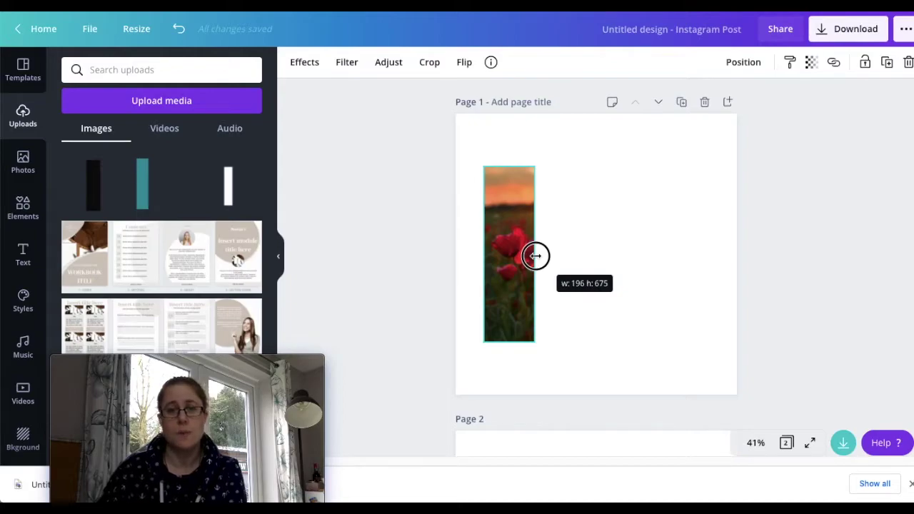
{"action": "left_click_drag", "start_coordinate": [536, 255], "coordinate": [534, 255]}
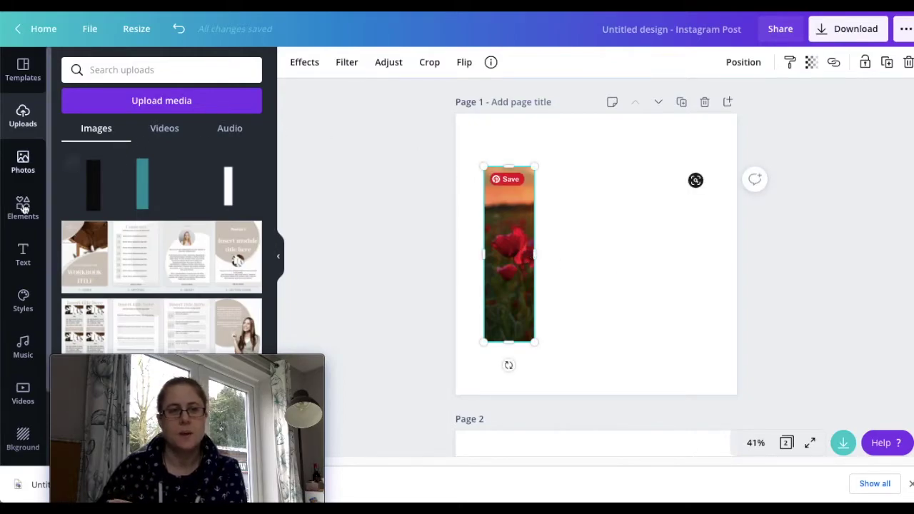
{"action": "left_click", "coordinate": [21, 166]}
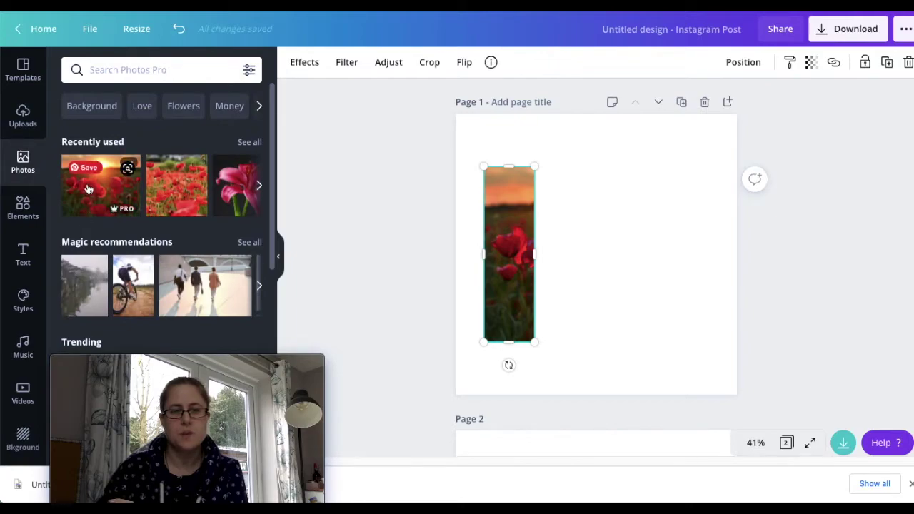
{"action": "left_click", "coordinate": [88, 188]}
- Send the new copy backward behind the slice and resize it to 396 wide
{"action": "left_click", "coordinate": [748, 65]}
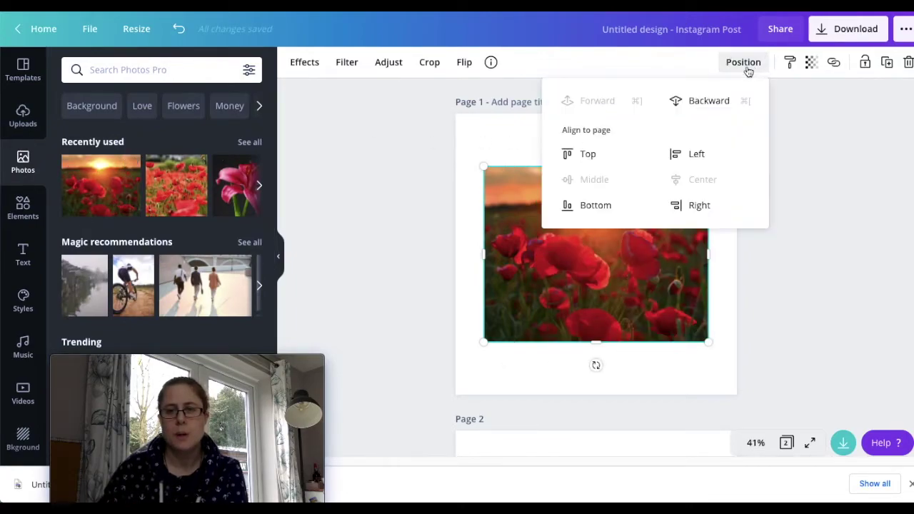
{"action": "left_click", "coordinate": [706, 102]}
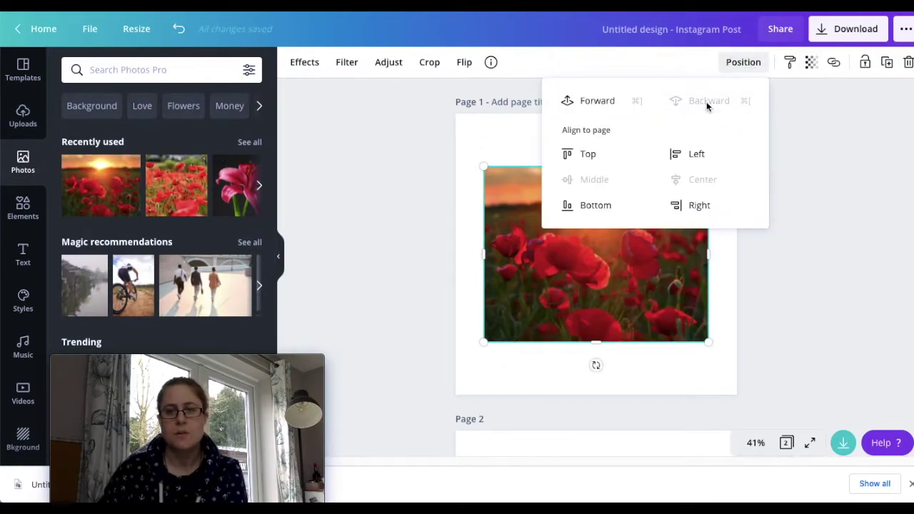
{"action": "left_click", "coordinate": [386, 252]}
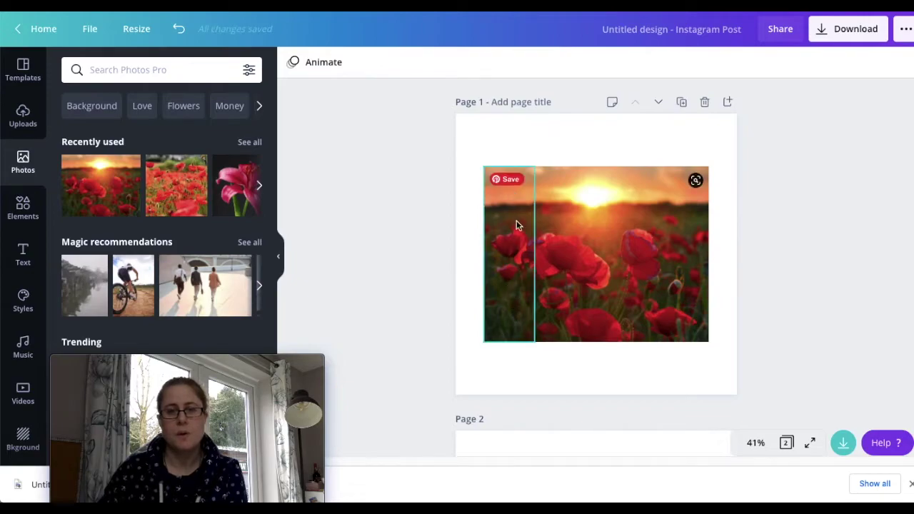
{"action": "left_click", "coordinate": [674, 247]}
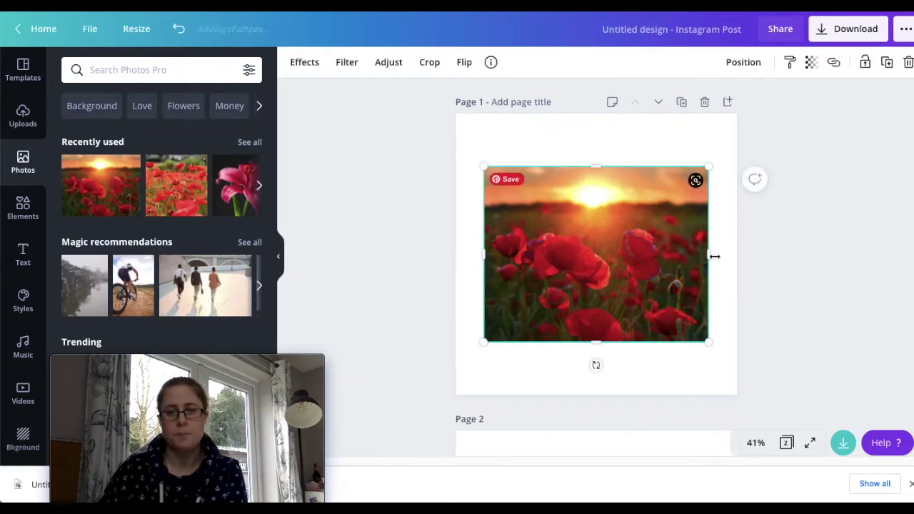
{"action": "left_click_drag", "start_coordinate": [674, 255], "coordinate": [534, 261]}
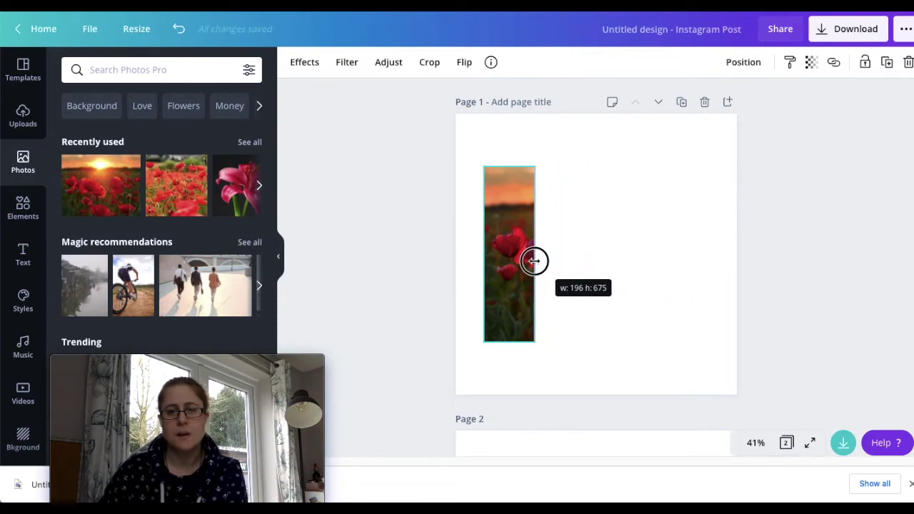
{"action": "left_click_drag", "start_coordinate": [534, 262], "coordinate": [584, 262]}
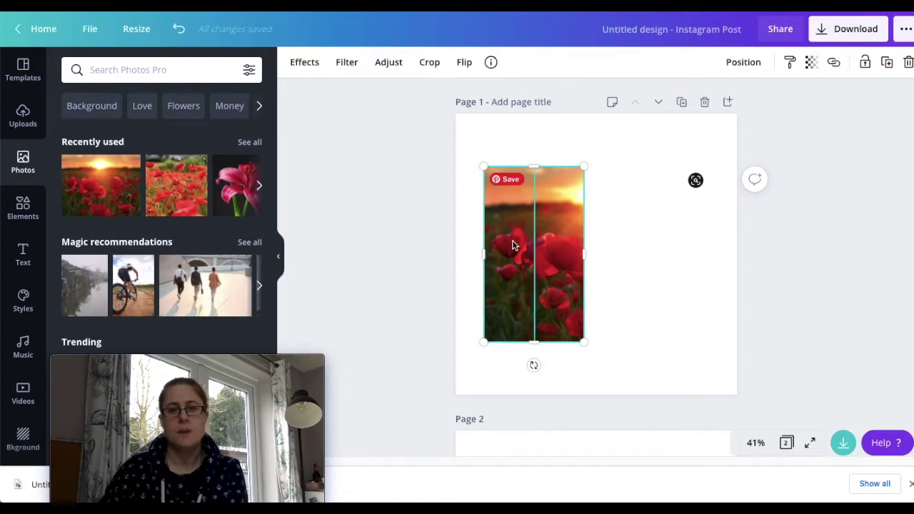
- Add a third poppy photo copy and send it back behind the existing slices
{"action": "left_click", "coordinate": [429, 252]}
{"action": "left_click", "coordinate": [75, 184]}
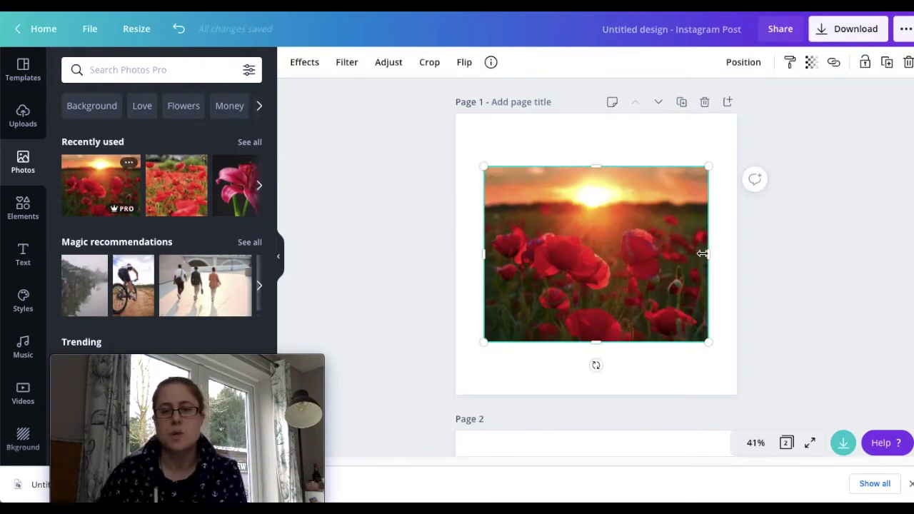
{"action": "left_click", "coordinate": [741, 63]}
{"action": "left_click", "coordinate": [707, 98]}
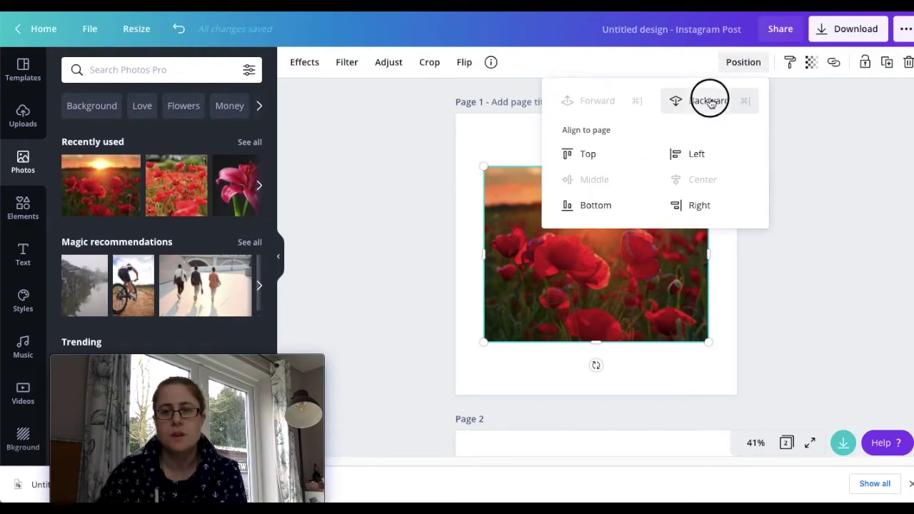
{"action": "left_click", "coordinate": [710, 100]}
{"action": "left_click", "coordinate": [710, 100]}
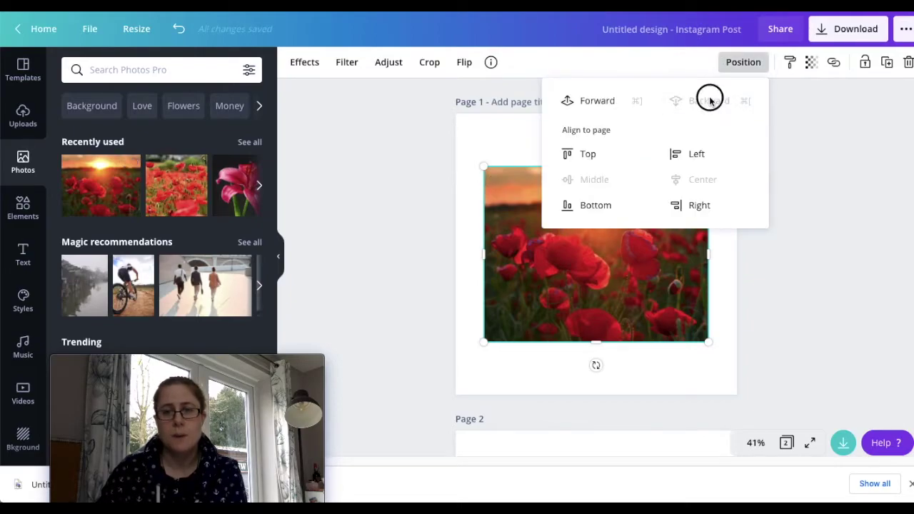
{"action": "left_click", "coordinate": [794, 245]}
- Send one copy to the very back and narrow the front photo into another column slice
{"action": "left_click", "coordinate": [553, 250]}
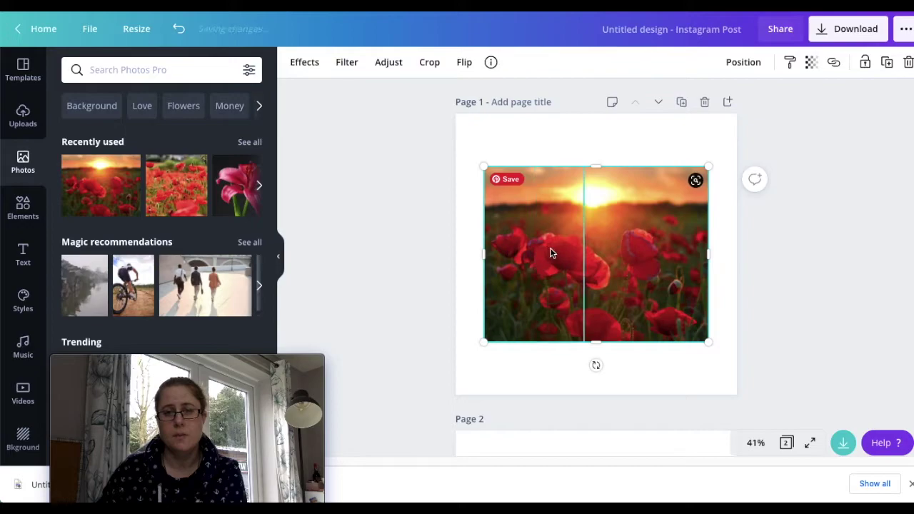
{"action": "left_click_drag", "start_coordinate": [707, 254], "coordinate": [630, 264]}
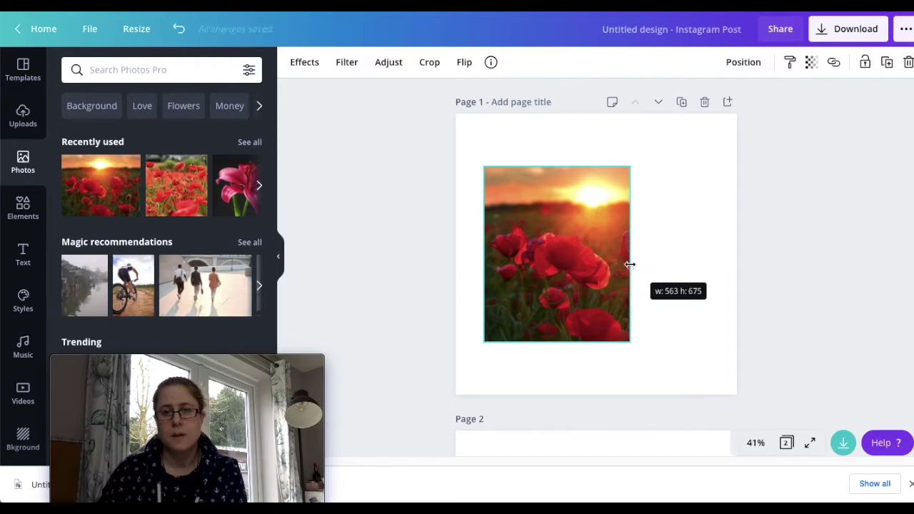
{"action": "key", "text": "ctrl+z"}
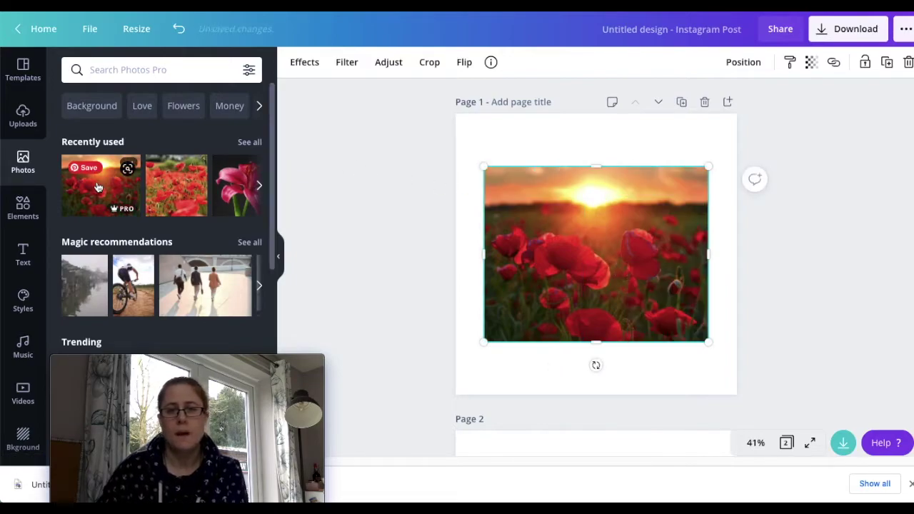
{"action": "left_click", "coordinate": [744, 63]}
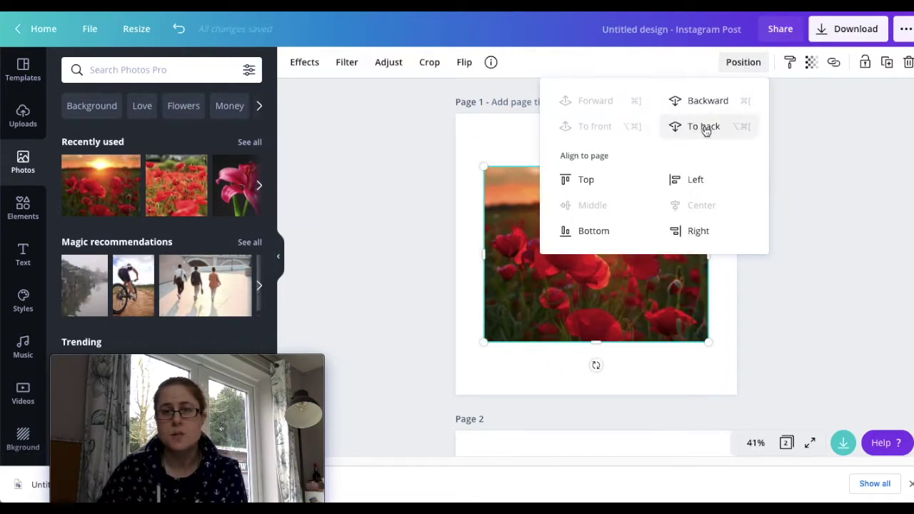
{"action": "left_click", "coordinate": [704, 126]}
{"action": "left_click", "coordinate": [795, 232]}
{"action": "left_click", "coordinate": [677, 264]}
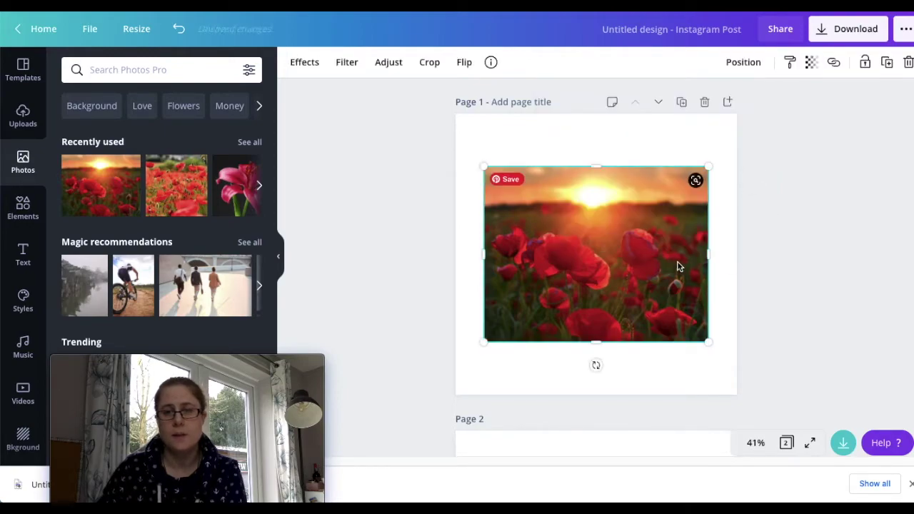
{"action": "left_click_drag", "start_coordinate": [690, 259], "coordinate": [669, 265]}
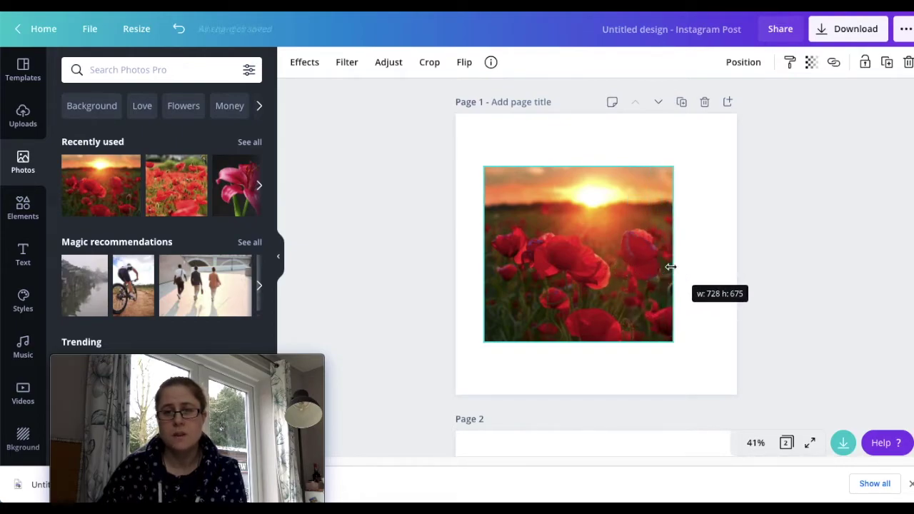
{"action": "left_click", "coordinate": [117, 184]}
- Send the newest poppy copy to the back and adjust its width
{"action": "left_click", "coordinate": [738, 64]}
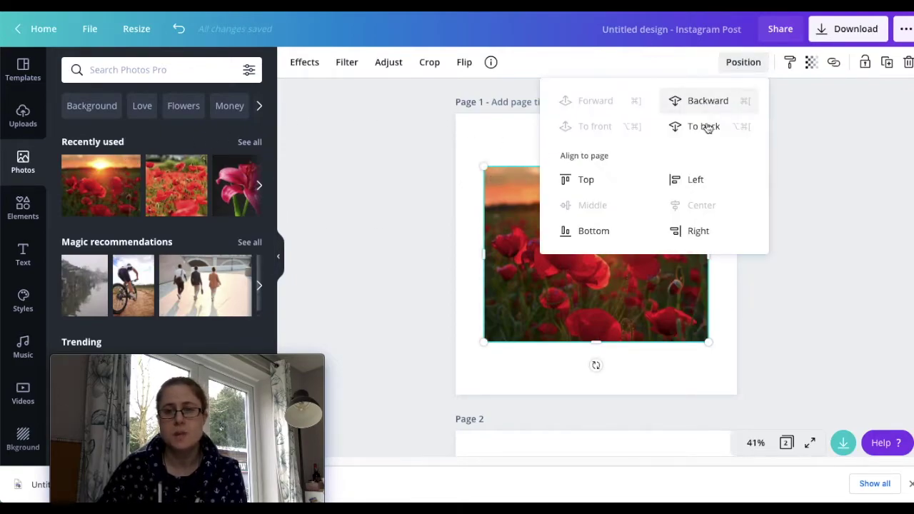
{"action": "left_click", "coordinate": [822, 194]}
{"action": "left_click", "coordinate": [822, 193]}
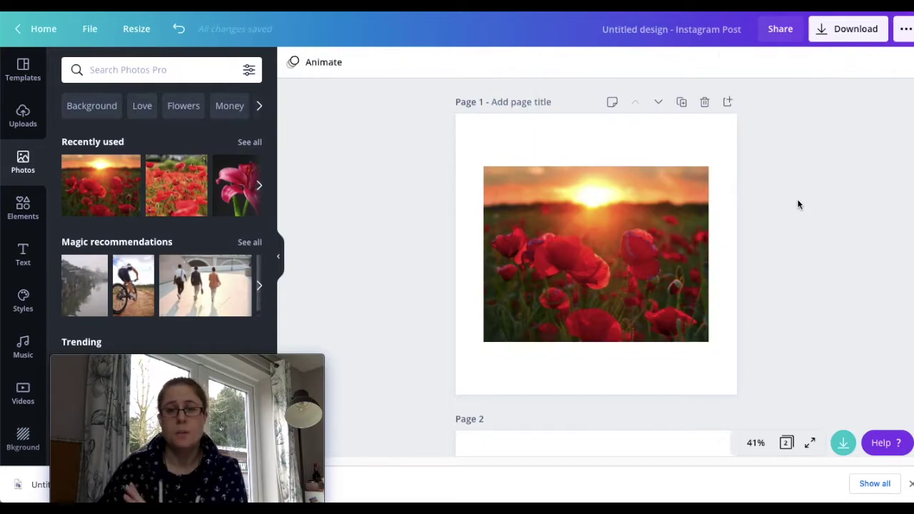
{"action": "left_click_drag", "start_coordinate": [657, 255], "coordinate": [520, 251]}
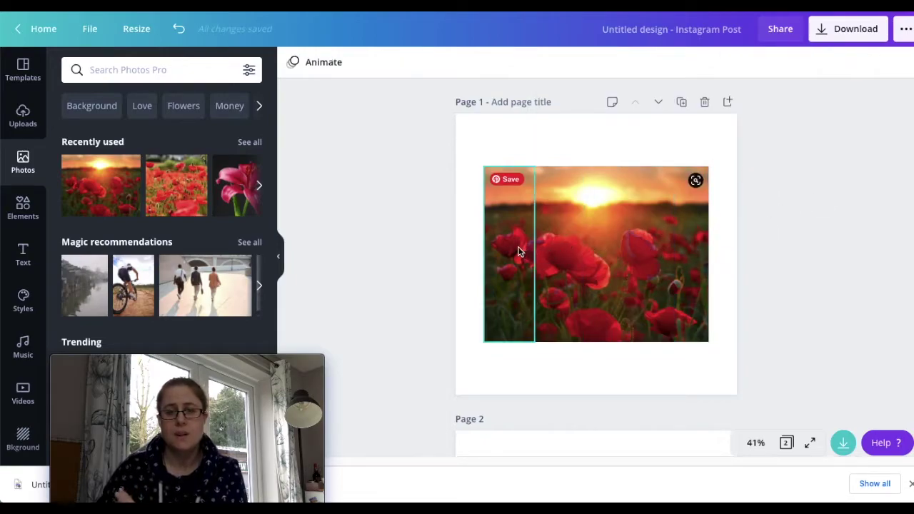
{"action": "left_click_drag", "start_coordinate": [519, 251], "coordinate": [569, 247]}
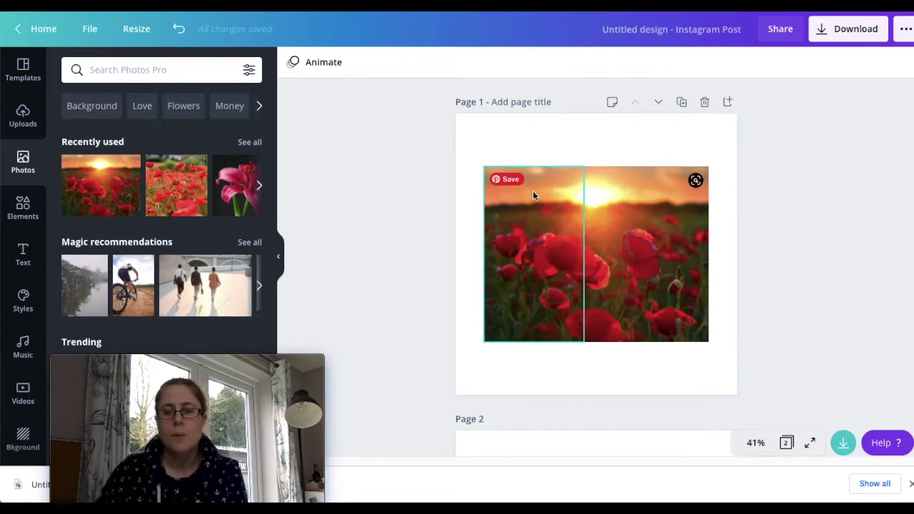
- Crop the second and third poppy columns shorter at top and bottom
{"action": "left_click", "coordinate": [558, 200]}
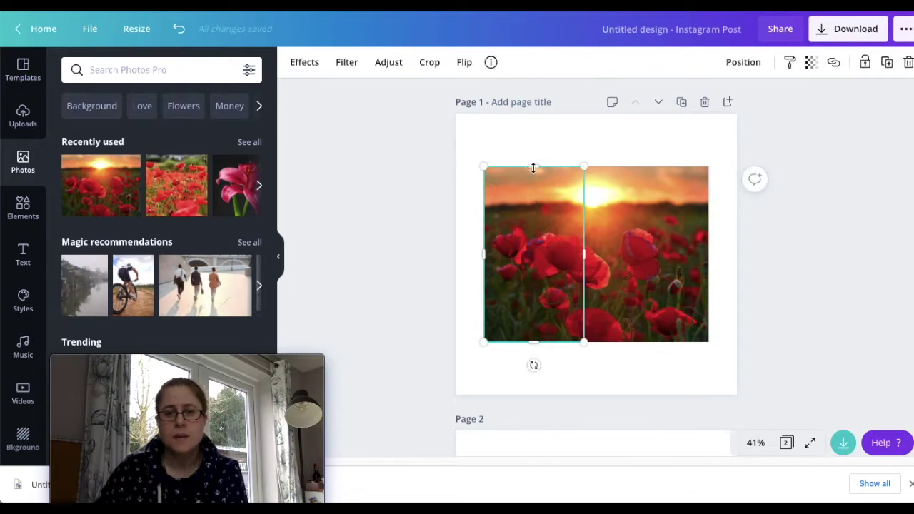
{"action": "left_click_drag", "start_coordinate": [534, 167], "coordinate": [533, 176]}
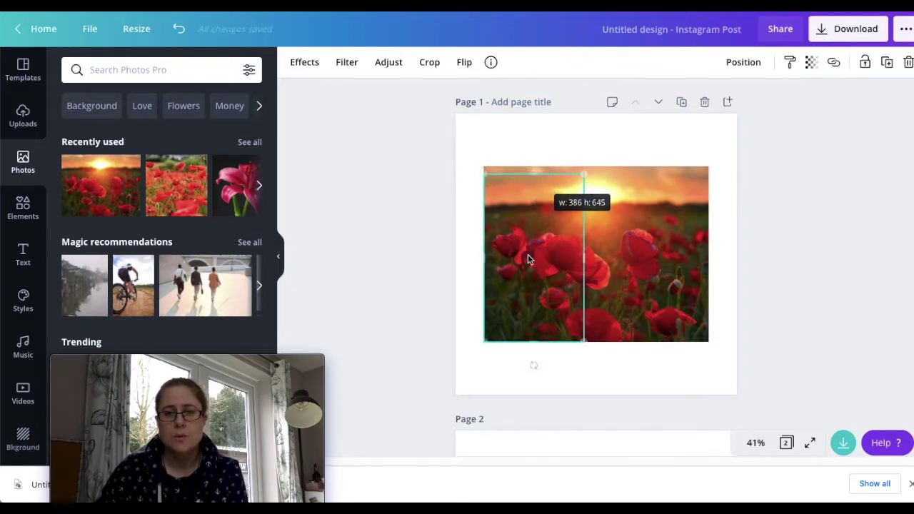
{"action": "left_click_drag", "start_coordinate": [533, 342], "coordinate": [532, 334]}
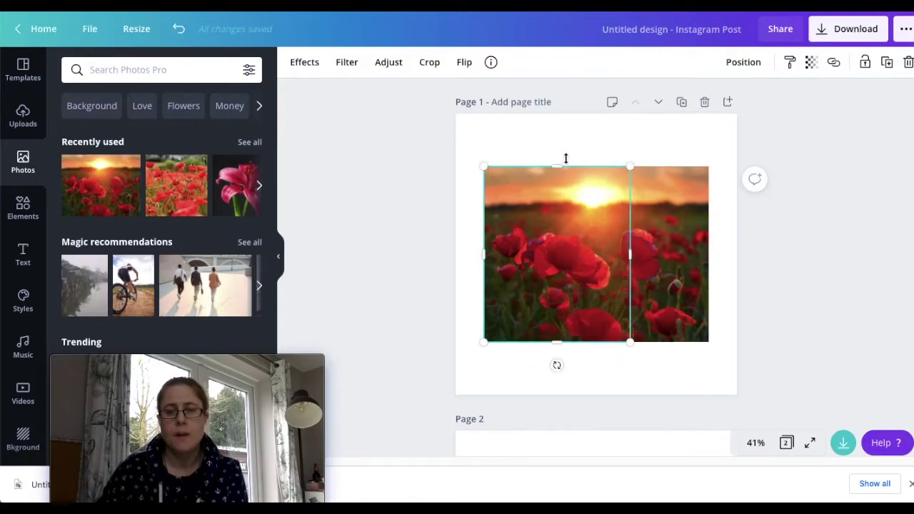
{"action": "left_click_drag", "start_coordinate": [557, 163], "coordinate": [556, 173]}
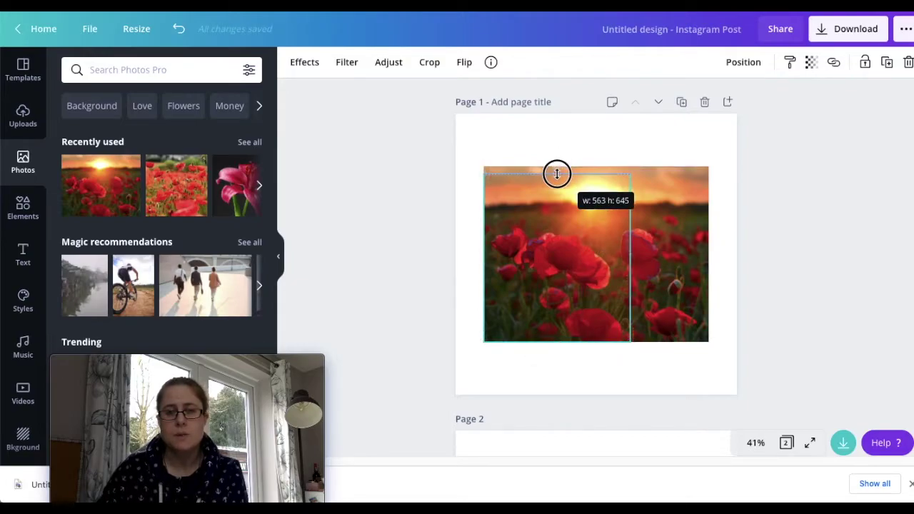
{"action": "left_click_drag", "start_coordinate": [556, 174], "coordinate": [557, 183]}
{"action": "left_click_drag", "start_coordinate": [556, 344], "coordinate": [559, 326]}
- Crop the fourth and widest columns even shorter at top and bottom
{"action": "left_click", "coordinate": [557, 347]}
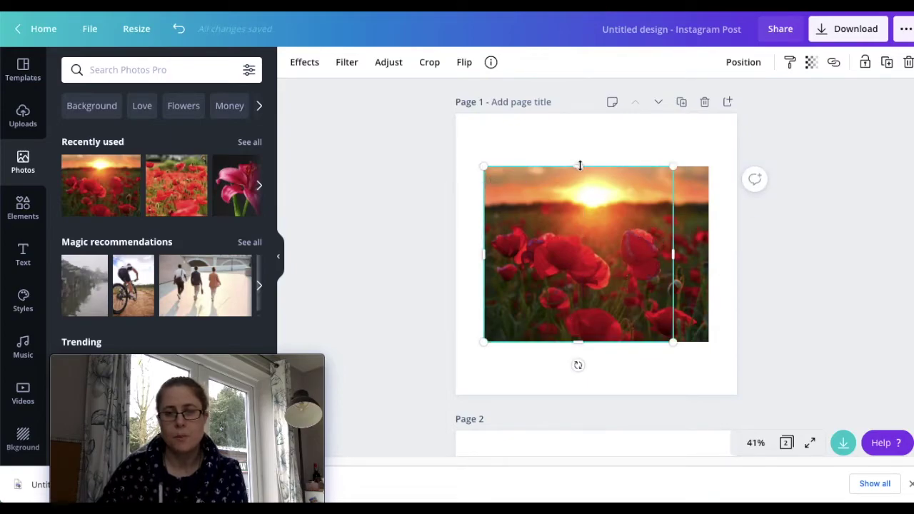
{"action": "left_click_drag", "start_coordinate": [579, 166], "coordinate": [579, 194]}
{"action": "left_click_drag", "start_coordinate": [582, 337], "coordinate": [585, 317]}
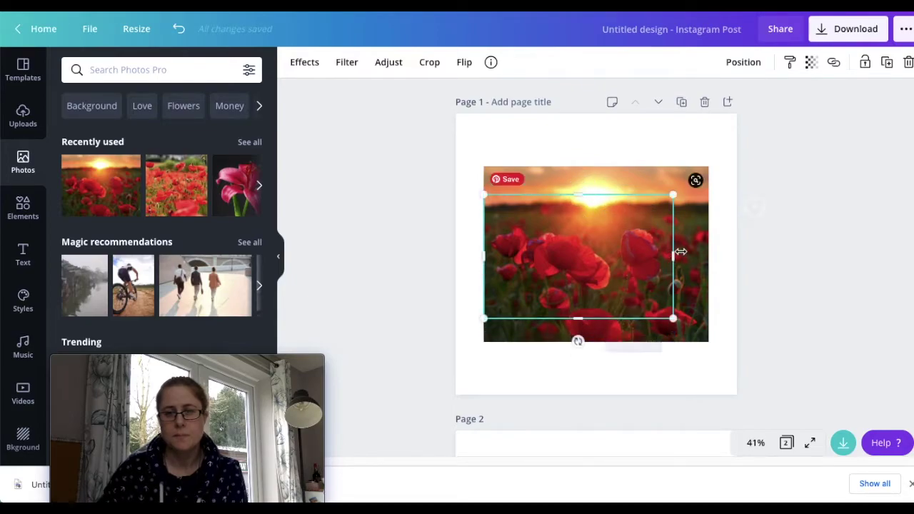
{"action": "key", "text": "ctrl+z"}
{"action": "left_click_drag", "start_coordinate": [594, 167], "coordinate": [594, 205]}
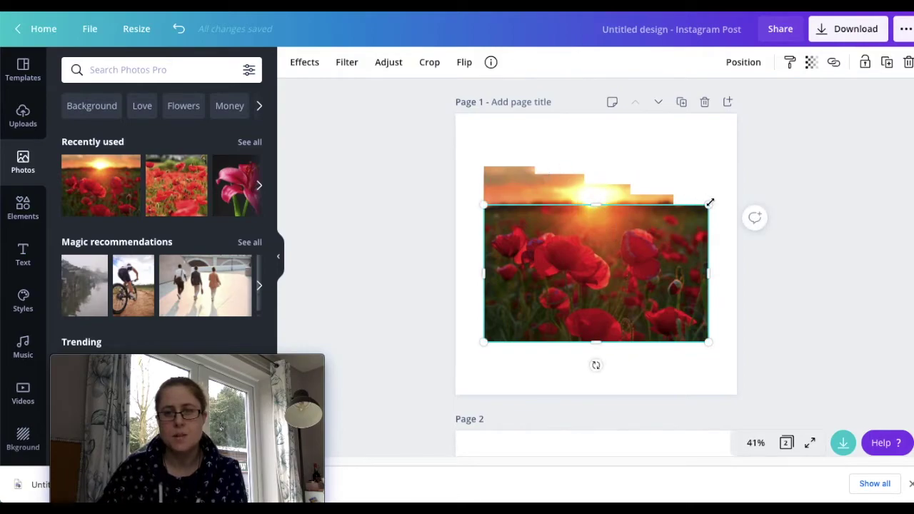
{"action": "left_click_drag", "start_coordinate": [598, 342], "coordinate": [596, 309]}
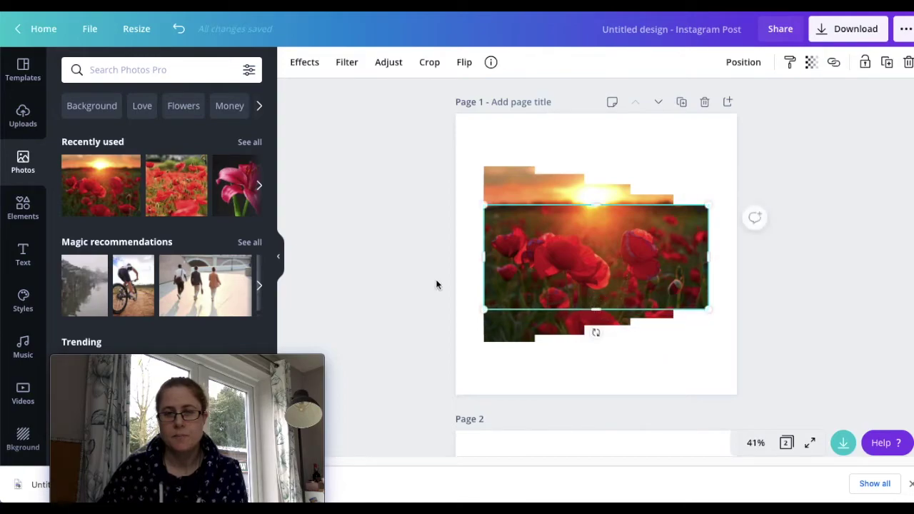
{"action": "left_click", "coordinate": [435, 279]}
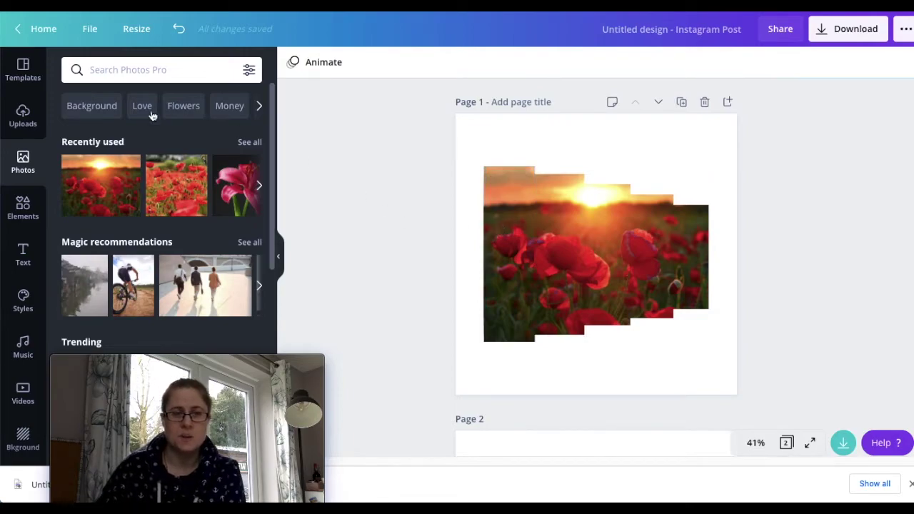
- Add the black bar image from Uploads, enlarge it, and layer it behind the second column
{"action": "left_click", "coordinate": [23, 114]}
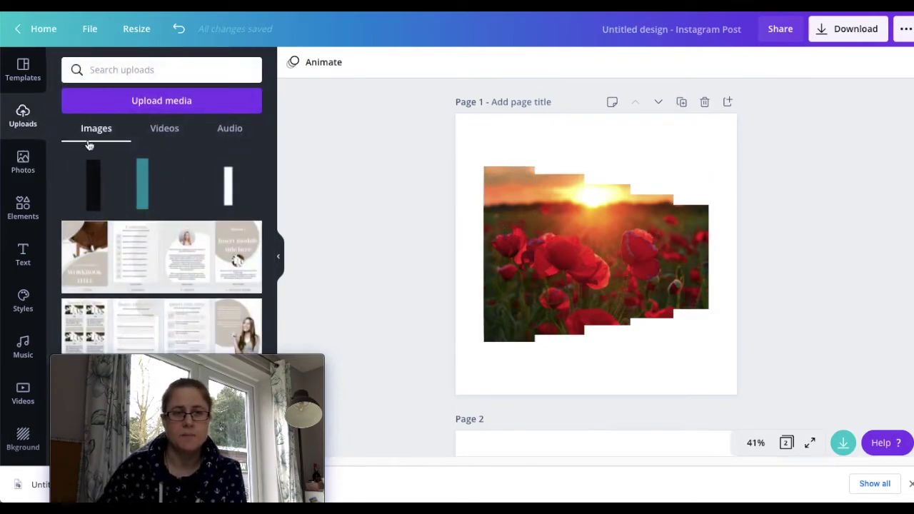
{"action": "left_click", "coordinate": [96, 189]}
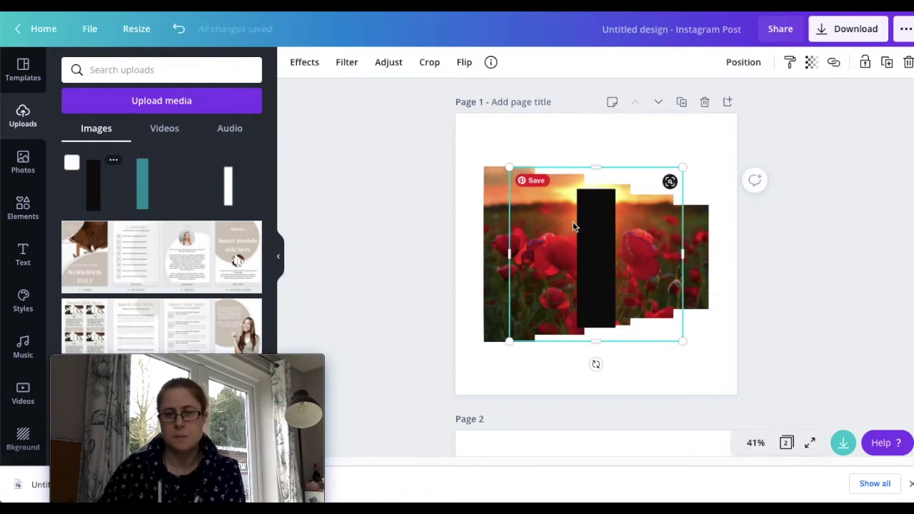
{"action": "left_click_drag", "start_coordinate": [594, 261], "coordinate": [535, 246]}
{"action": "left_click_drag", "start_coordinate": [621, 159], "coordinate": [631, 143]}
{"action": "left_click", "coordinate": [743, 62]}
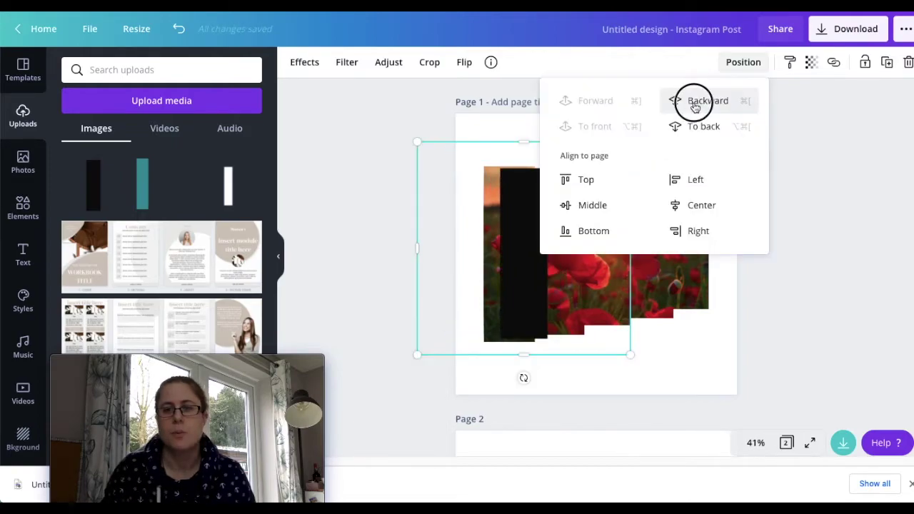
{"action": "left_click", "coordinate": [693, 101]}
{"action": "left_click", "coordinate": [364, 197]}
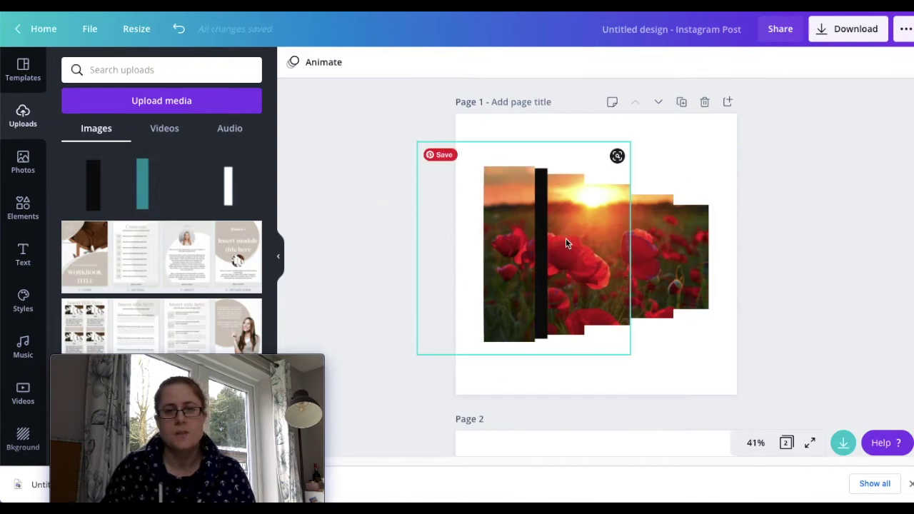
- Blur the black bar to 95 so it becomes a soft shadow
{"action": "left_click", "coordinate": [544, 198]}
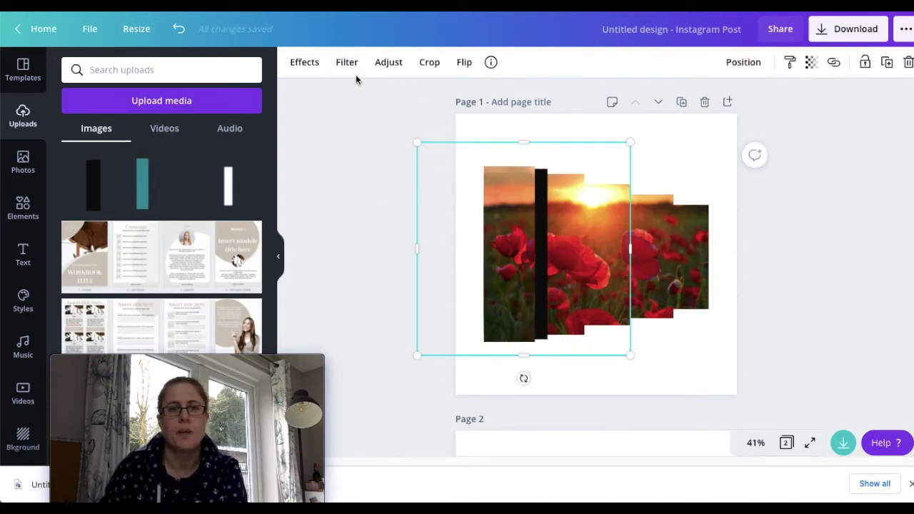
{"action": "left_click", "coordinate": [389, 63]}
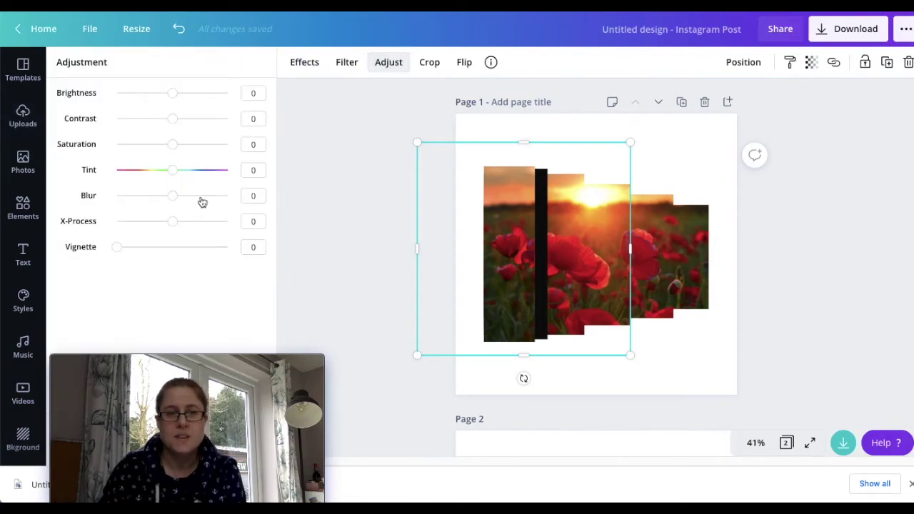
{"action": "left_click_drag", "start_coordinate": [176, 202], "coordinate": [230, 196]}
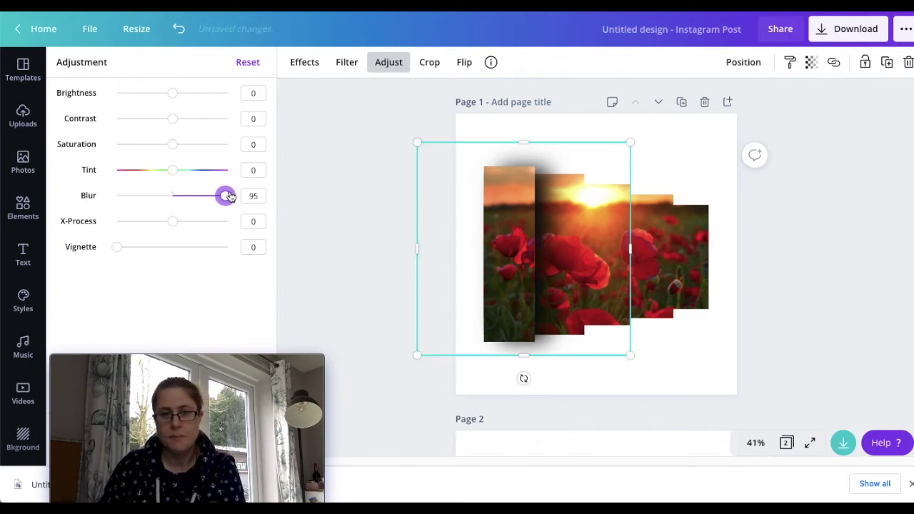
- Duplicate the blurred bar, shrink it slightly, and send it behind the third slice
{"action": "left_click", "coordinate": [334, 231]}
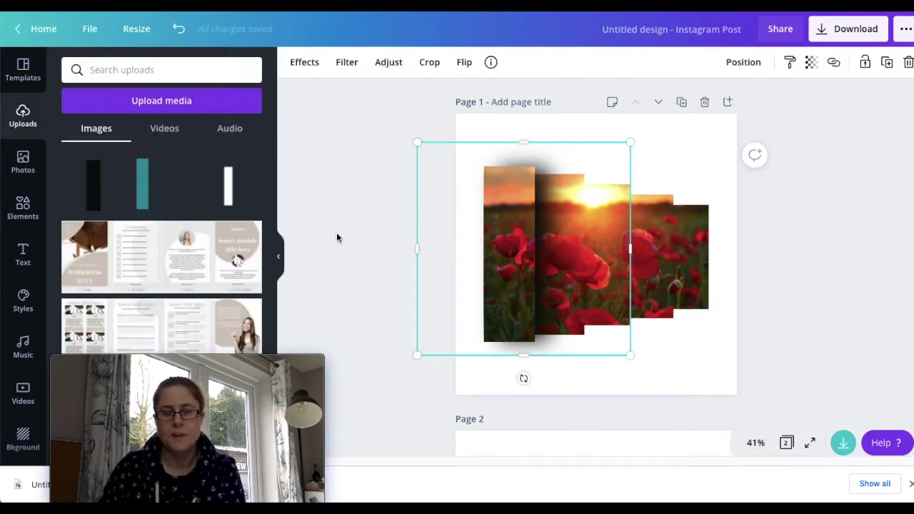
{"action": "left_click", "coordinate": [541, 262]}
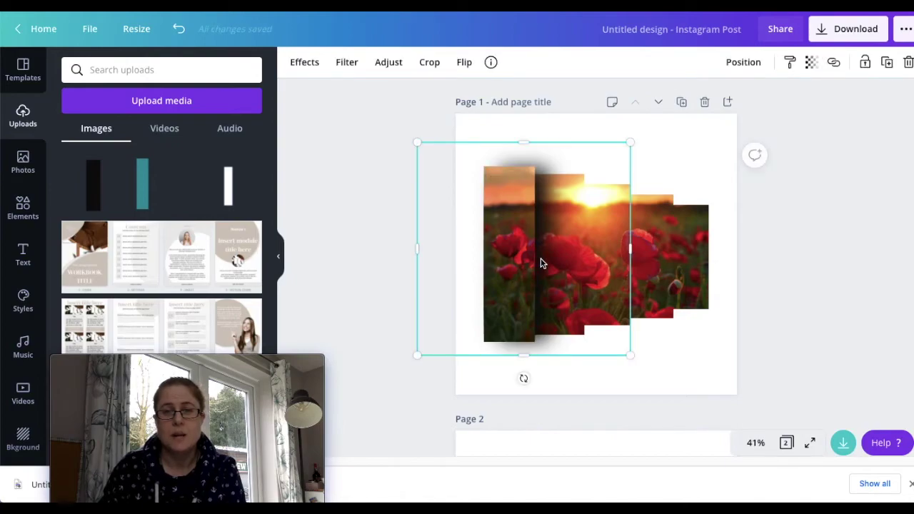
{"action": "left_click", "coordinate": [886, 63]}
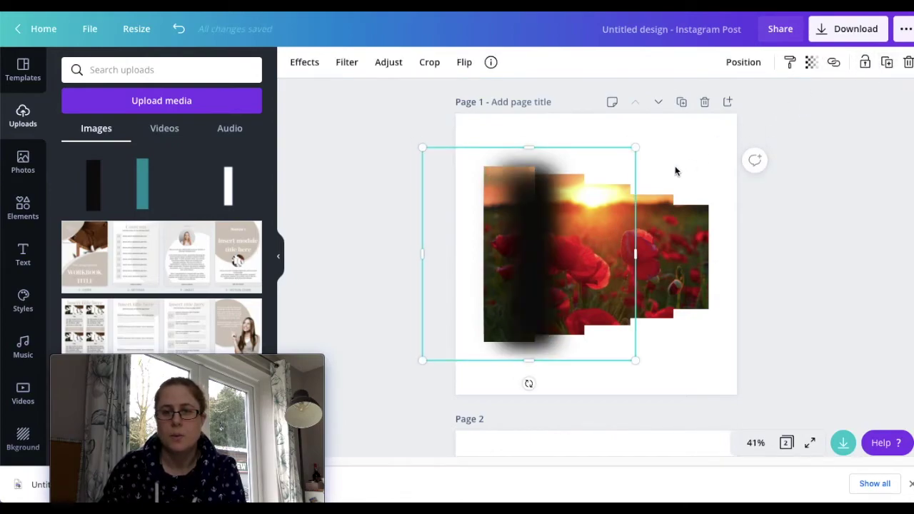
{"action": "left_click_drag", "start_coordinate": [538, 238], "coordinate": [578, 236]}
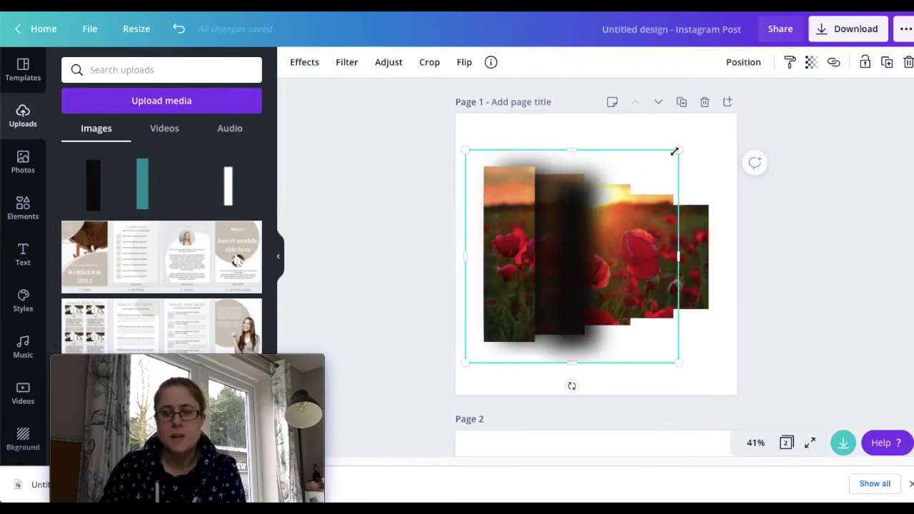
{"action": "left_click_drag", "start_coordinate": [675, 151], "coordinate": [661, 168]}
{"action": "left_click_drag", "start_coordinate": [571, 235], "coordinate": [579, 230]}
{"action": "left_click", "coordinate": [743, 62]}
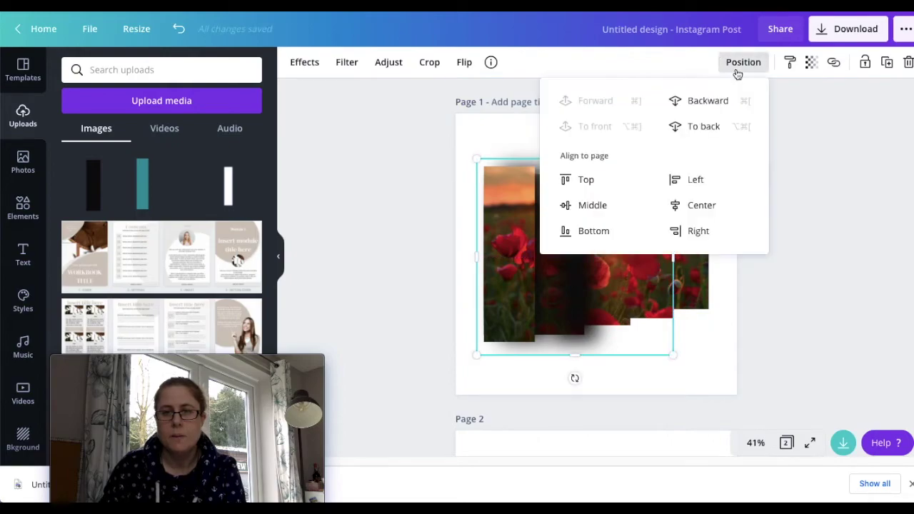
{"action": "left_click", "coordinate": [708, 101]}
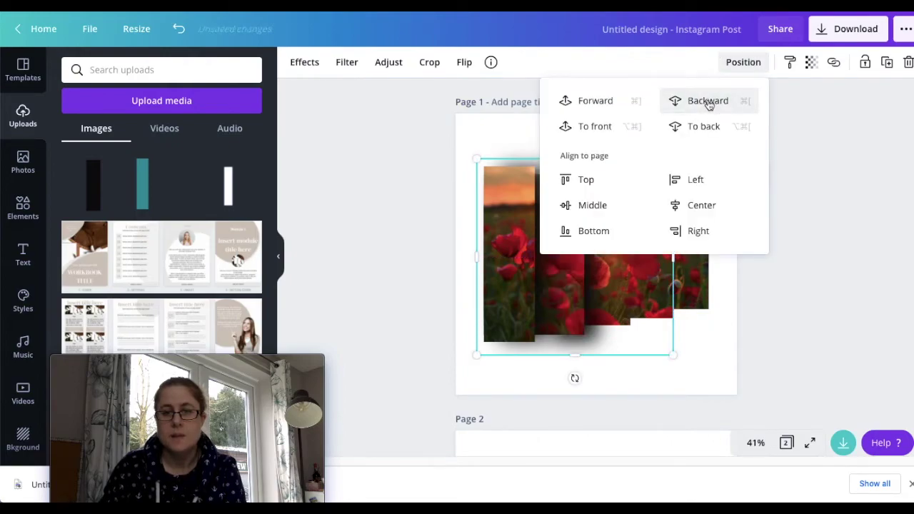
{"action": "left_click", "coordinate": [819, 194]}
{"action": "left_click", "coordinate": [819, 195]}
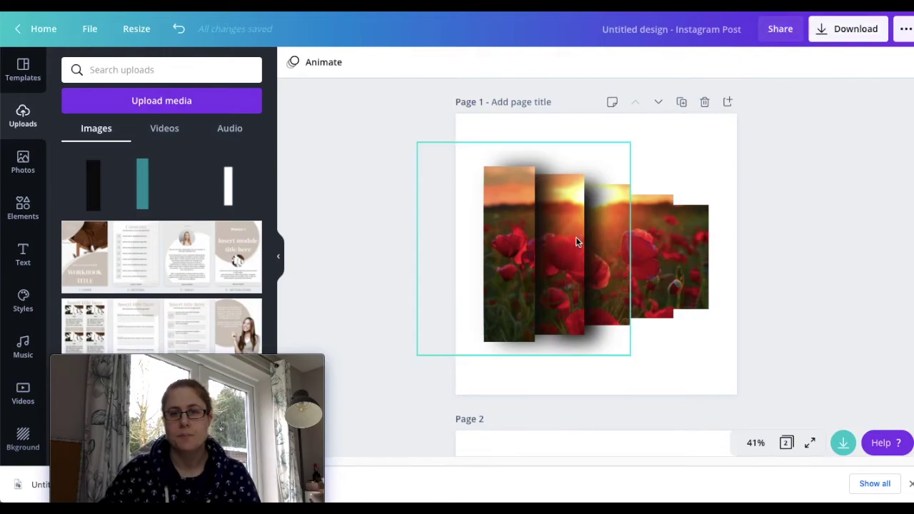
- Duplicate the bar again, shrink it, and send it two layers back behind the fourth slice
{"action": "left_click", "coordinate": [646, 240]}
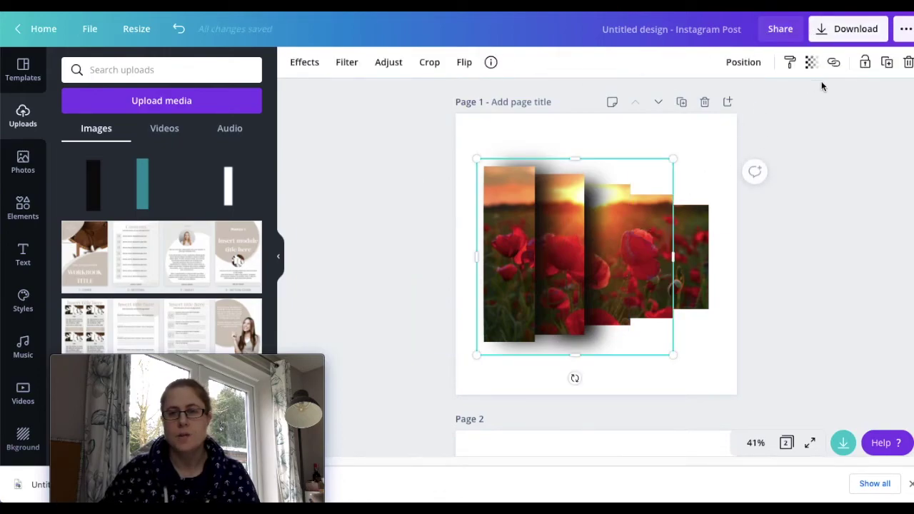
{"action": "left_click", "coordinate": [886, 65]}
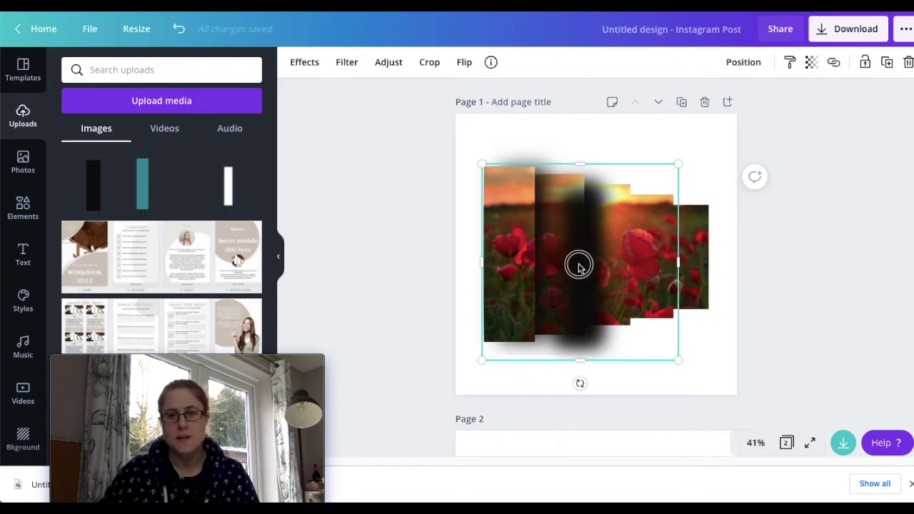
{"action": "left_click_drag", "start_coordinate": [578, 263], "coordinate": [619, 278]}
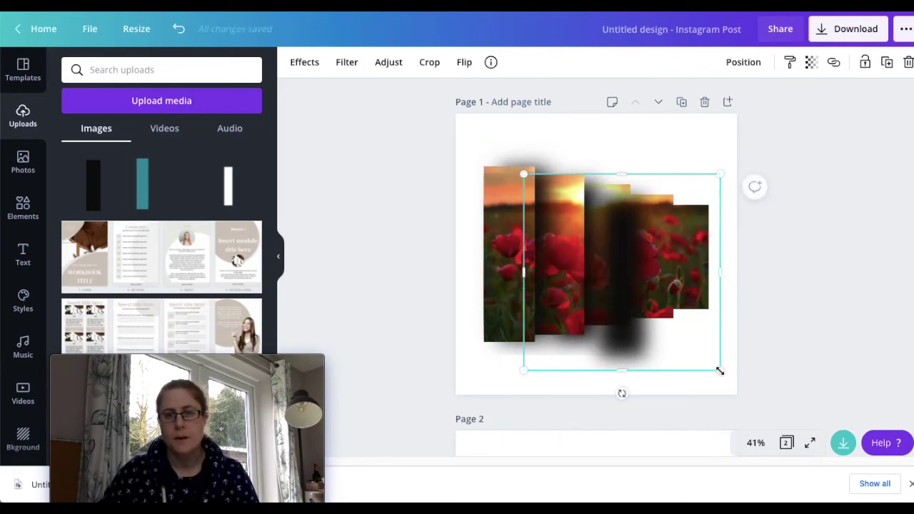
{"action": "left_click_drag", "start_coordinate": [705, 362], "coordinate": [690, 343]}
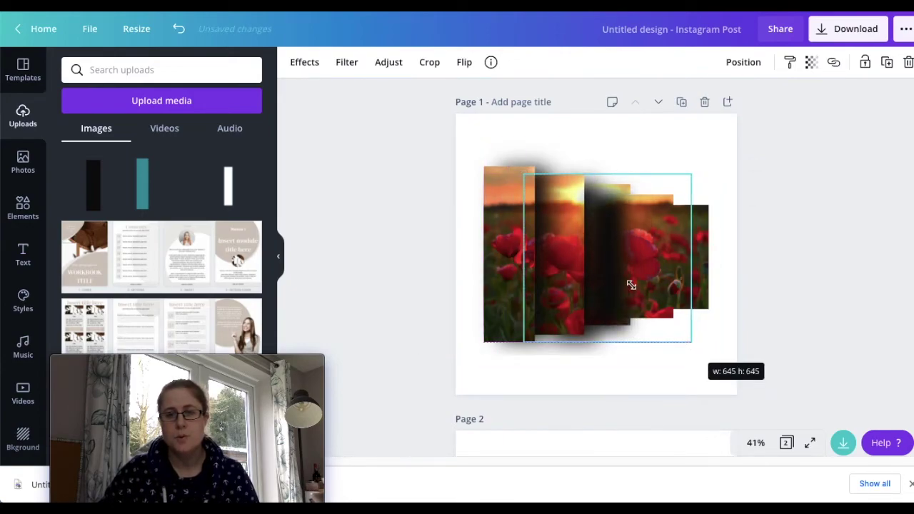
{"action": "left_click_drag", "start_coordinate": [617, 275], "coordinate": [631, 275]}
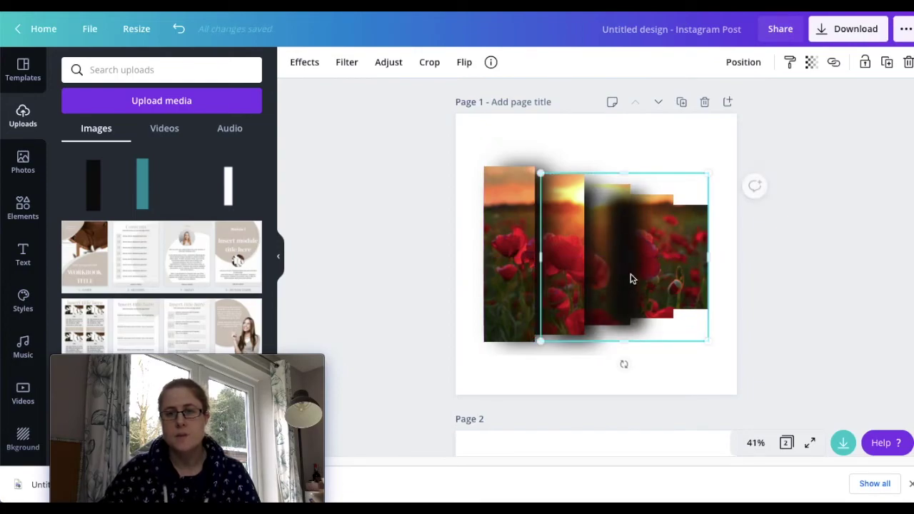
{"action": "left_click", "coordinate": [743, 62]}
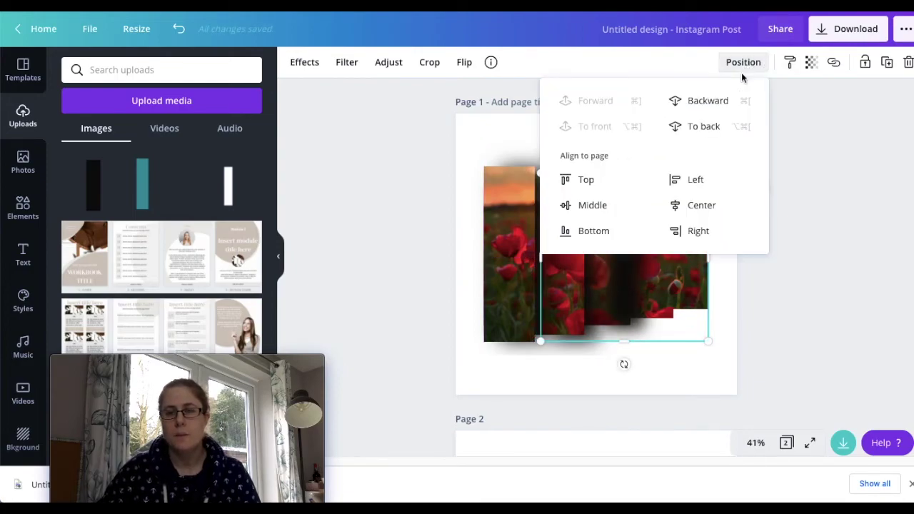
{"action": "left_click", "coordinate": [707, 101]}
{"action": "left_click", "coordinate": [707, 101]}
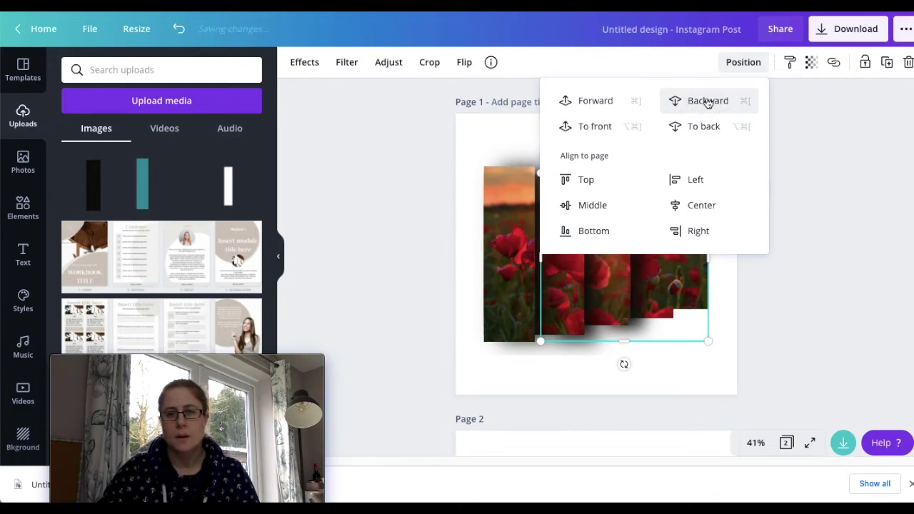
{"action": "left_click", "coordinate": [662, 381]}
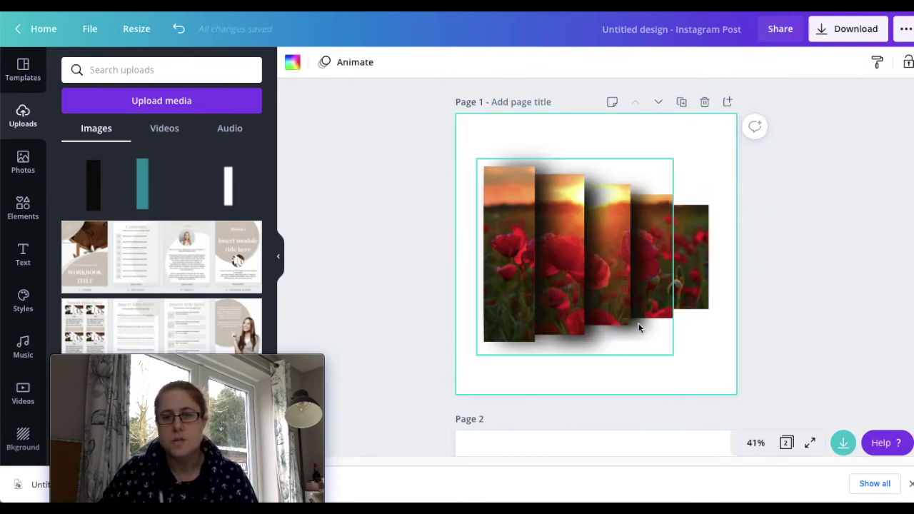
- Duplicate the shadow bar, shrink it, and layer it one step back behind the last slice
{"action": "left_click", "coordinate": [647, 251]}
{"action": "left_click", "coordinate": [887, 65]}
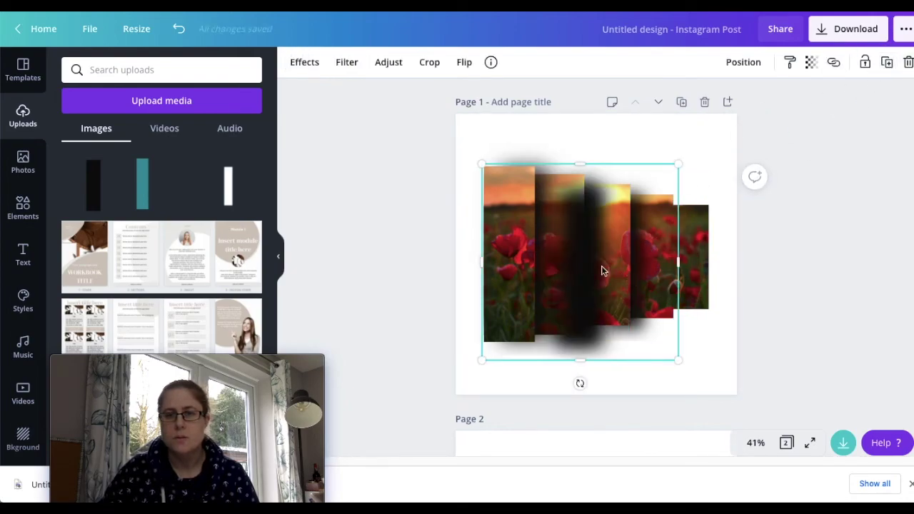
{"action": "left_click_drag", "start_coordinate": [626, 265], "coordinate": [685, 259]}
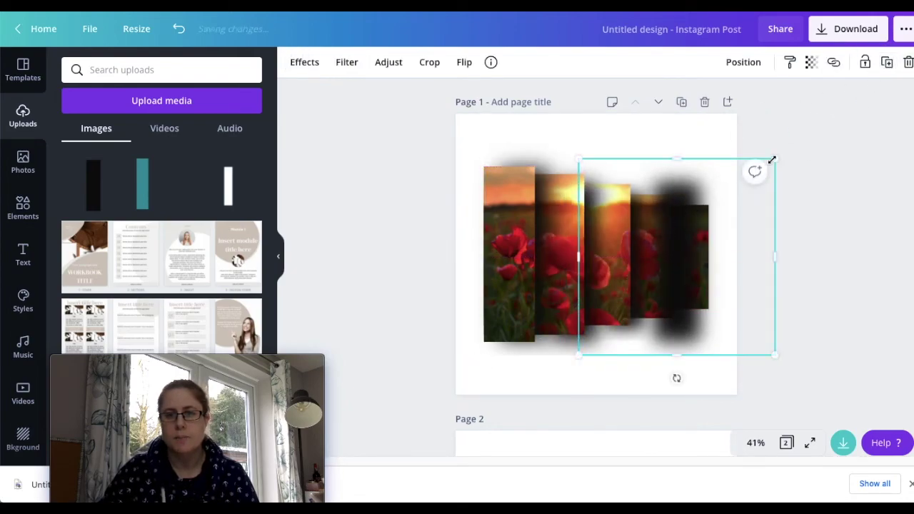
{"action": "left_click_drag", "start_coordinate": [773, 157], "coordinate": [737, 203]}
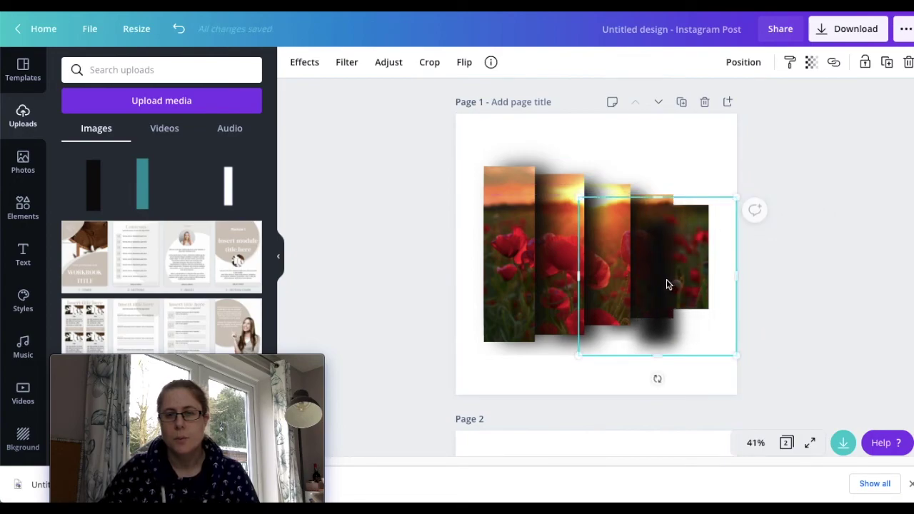
{"action": "left_click_drag", "start_coordinate": [665, 273], "coordinate": [671, 268]}
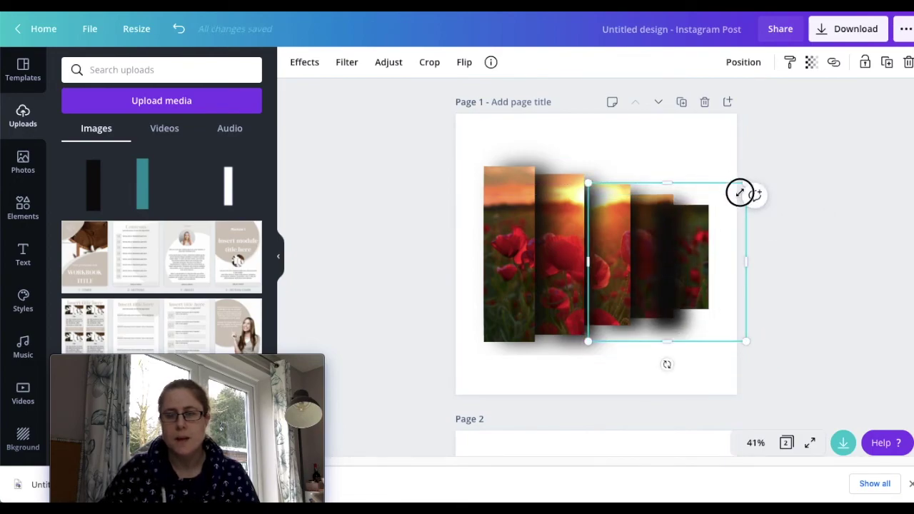
{"action": "left_click_drag", "start_coordinate": [739, 190], "coordinate": [728, 200]}
{"action": "left_click_drag", "start_coordinate": [666, 266], "coordinate": [671, 253]}
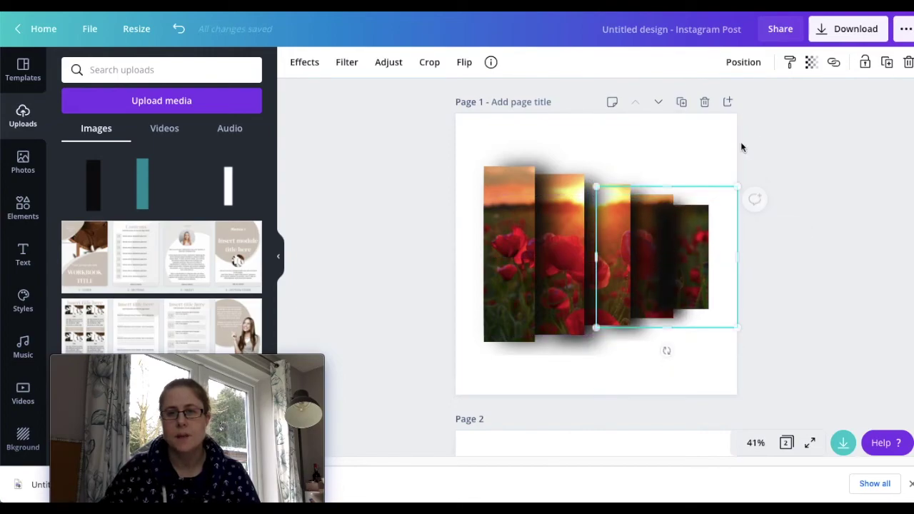
{"action": "left_click", "coordinate": [755, 62]}
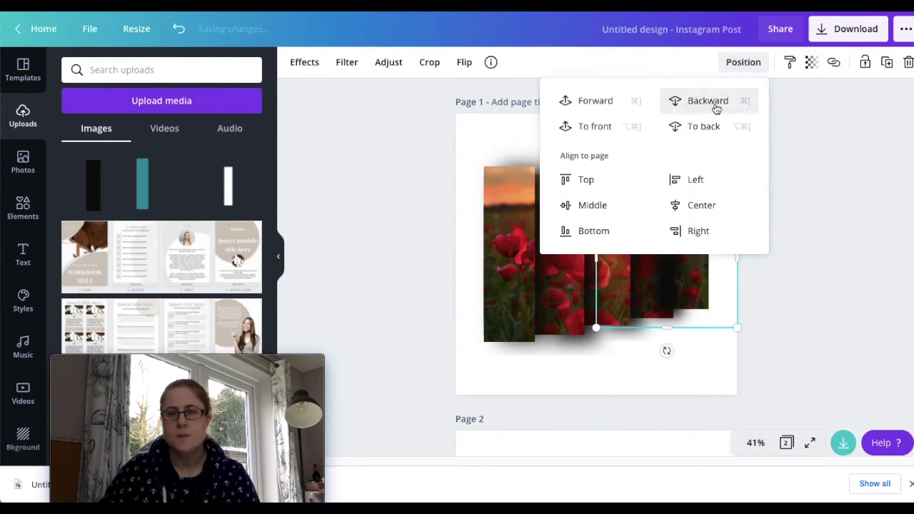
{"action": "left_click", "coordinate": [714, 104]}
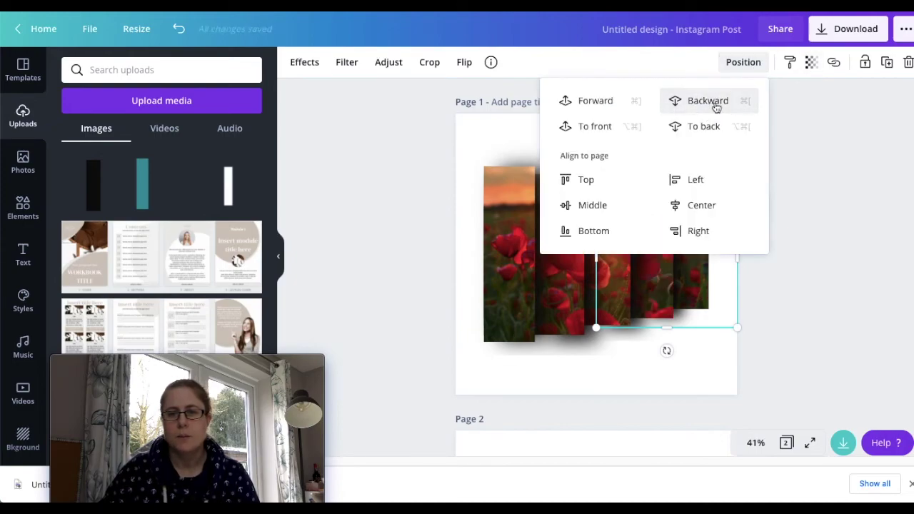
{"action": "left_click", "coordinate": [631, 386]}
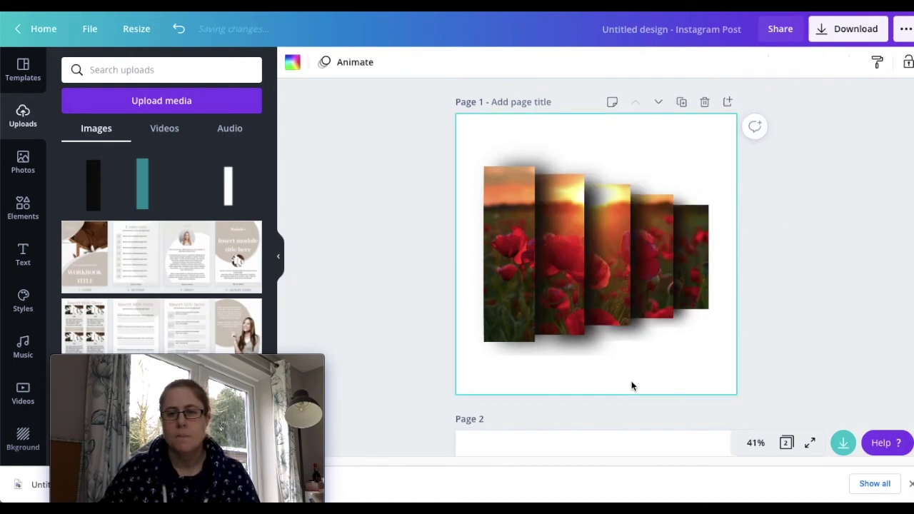
{"action": "left_click", "coordinate": [439, 242]}
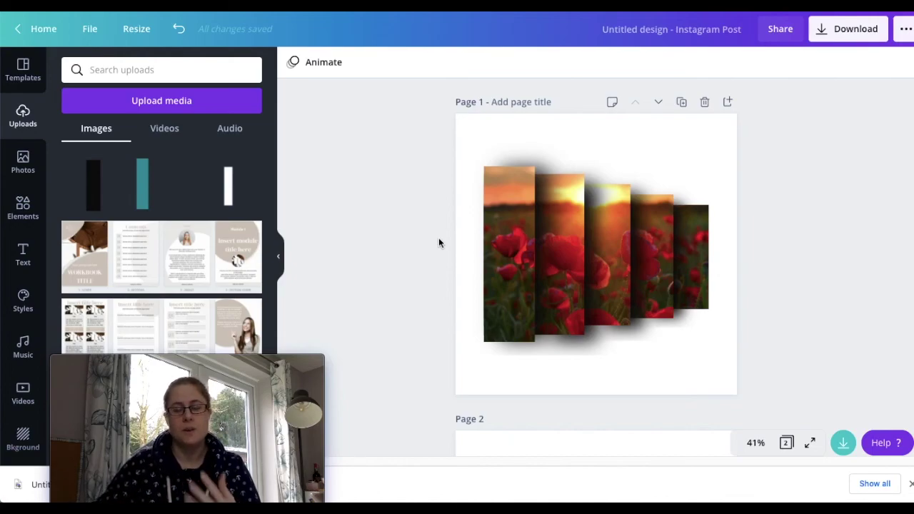
- Duplicate the blurred shadow photo, then shrink and place the copy beside the last poppy slice
{"action": "left_click", "coordinate": [681, 255]}
{"action": "left_click", "coordinate": [887, 65]}
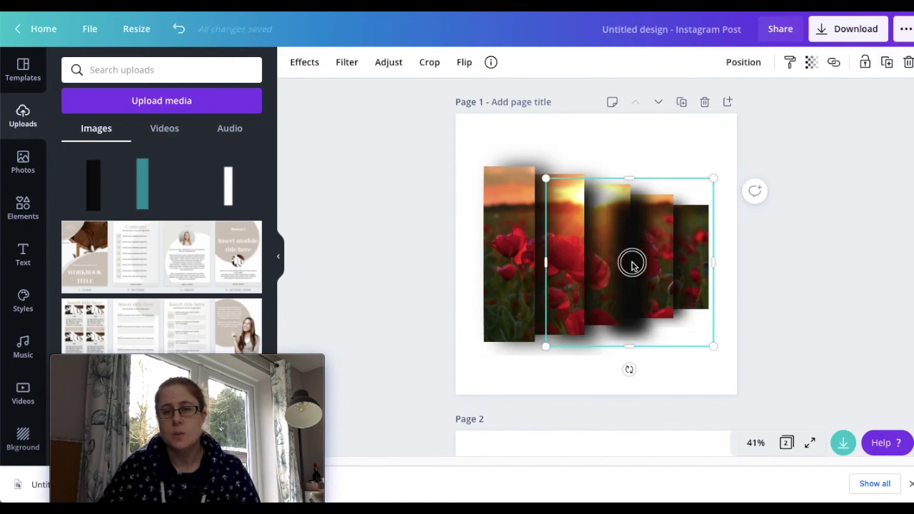
{"action": "left_click_drag", "start_coordinate": [632, 261], "coordinate": [708, 261]}
{"action": "left_click_drag", "start_coordinate": [792, 177], "coordinate": [744, 222]}
{"action": "left_click_drag", "start_coordinate": [696, 263], "coordinate": [700, 247]}
- Send the new shadow copy to the back behind the last slice, then deselect it
{"action": "left_click", "coordinate": [742, 62]}
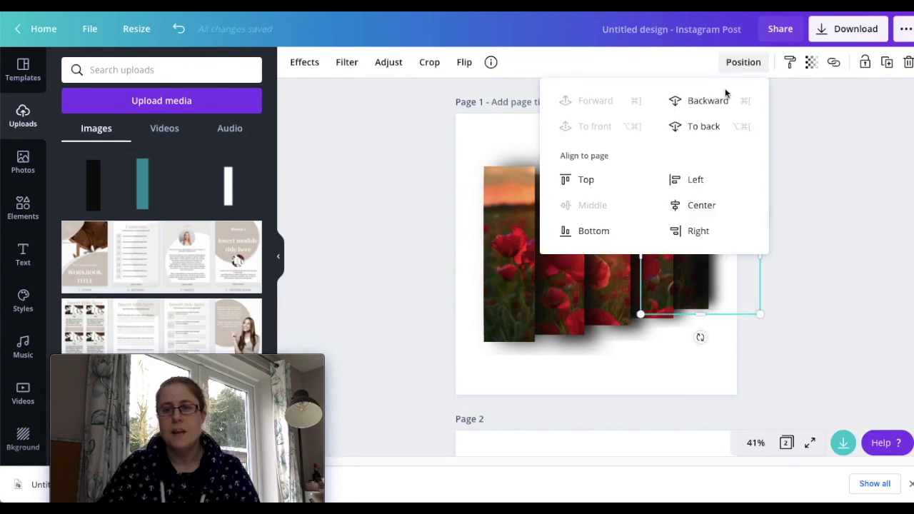
{"action": "left_click", "coordinate": [704, 126]}
{"action": "left_click", "coordinate": [795, 337]}
{"action": "left_click", "coordinate": [795, 337]}
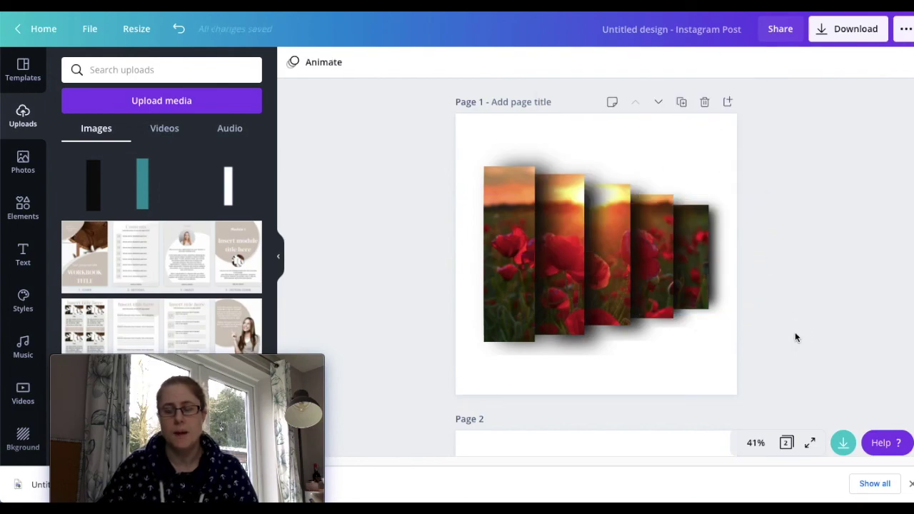